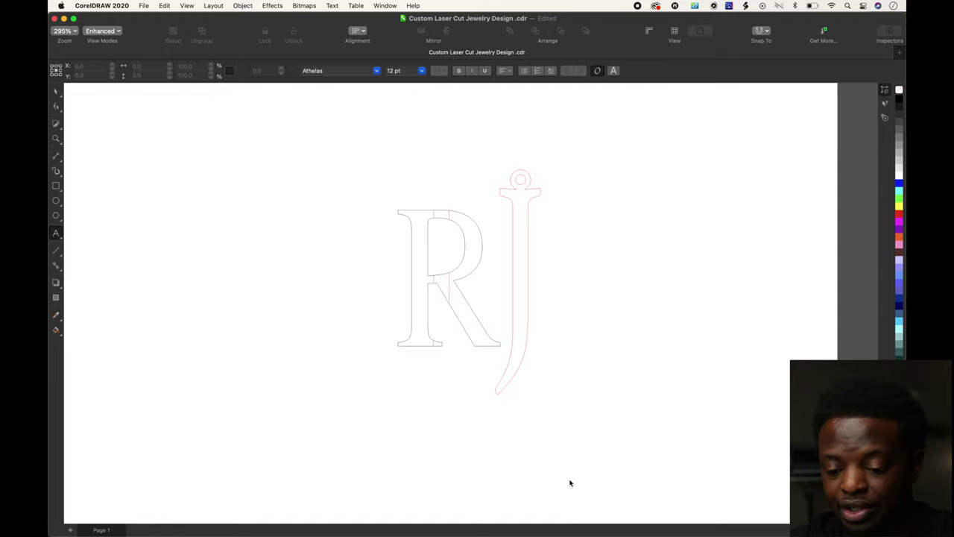
Add a second page and type a capital R in the Times font.
key(space)
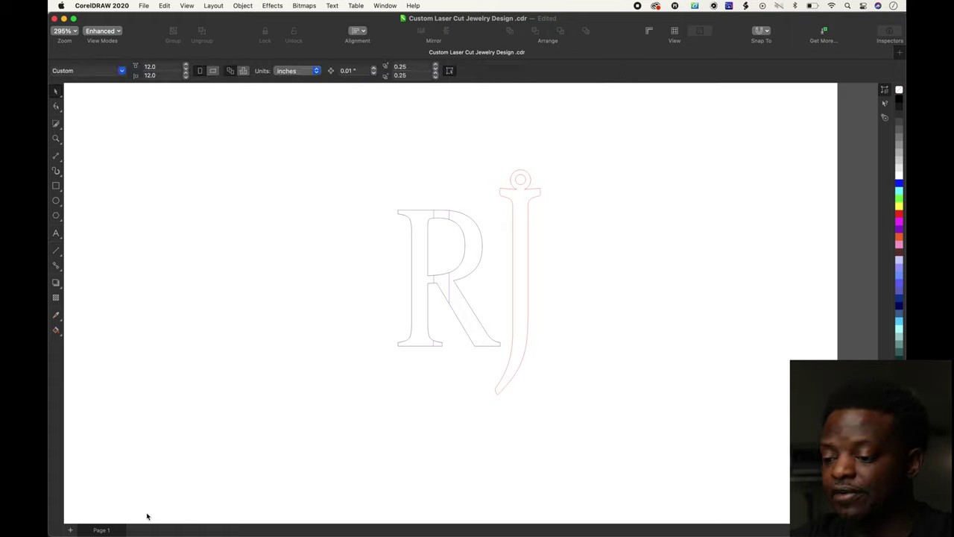
click(69, 531)
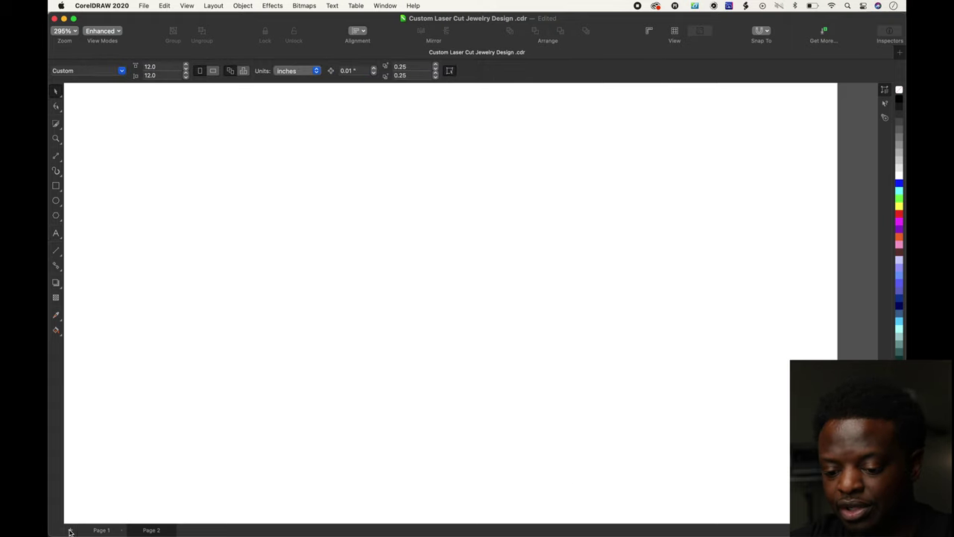
click(56, 235)
click(353, 181)
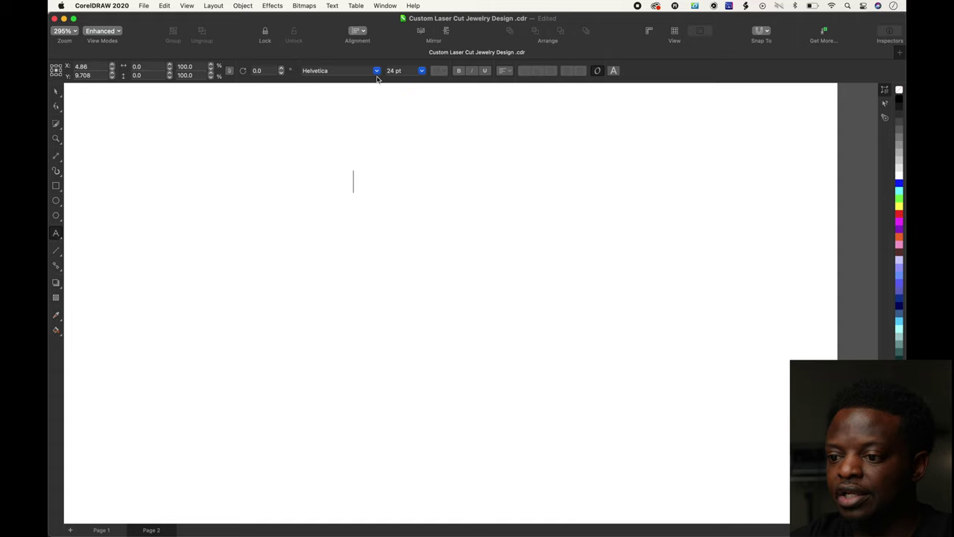
click(377, 72)
click(327, 108)
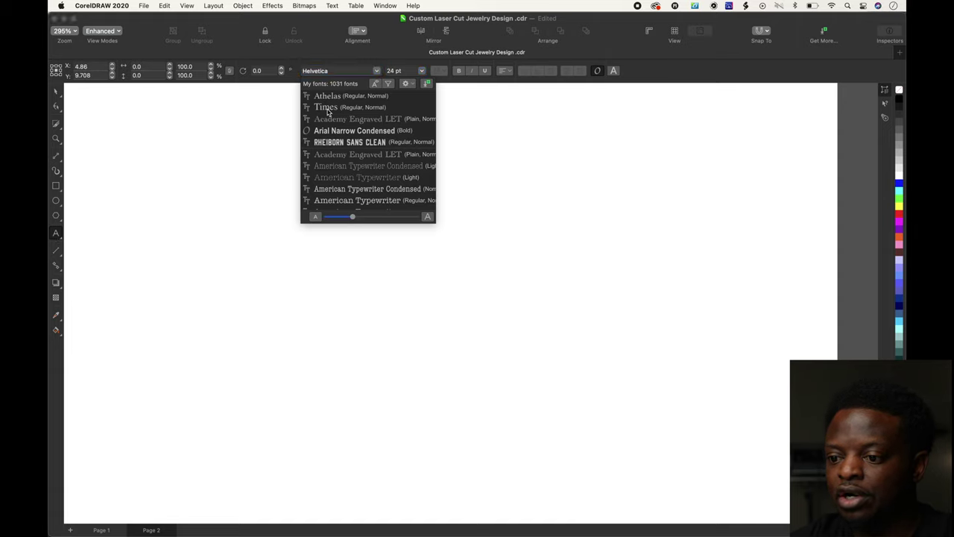
text(R)
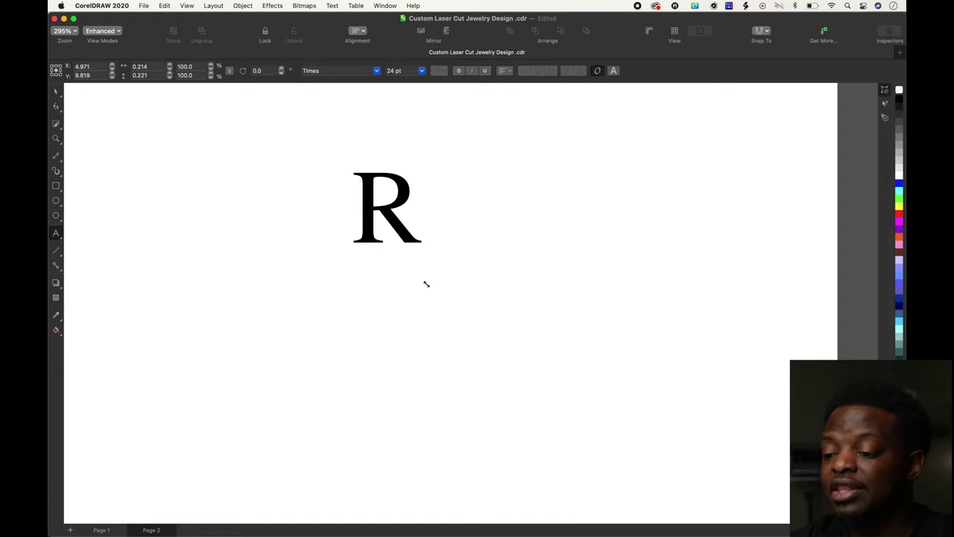
drag(426, 284, 437, 298)
Resize the R to 1.5 inches wide by 2.0 inches tall and shift it left and down.
double_click(139, 67)
text(1.17)
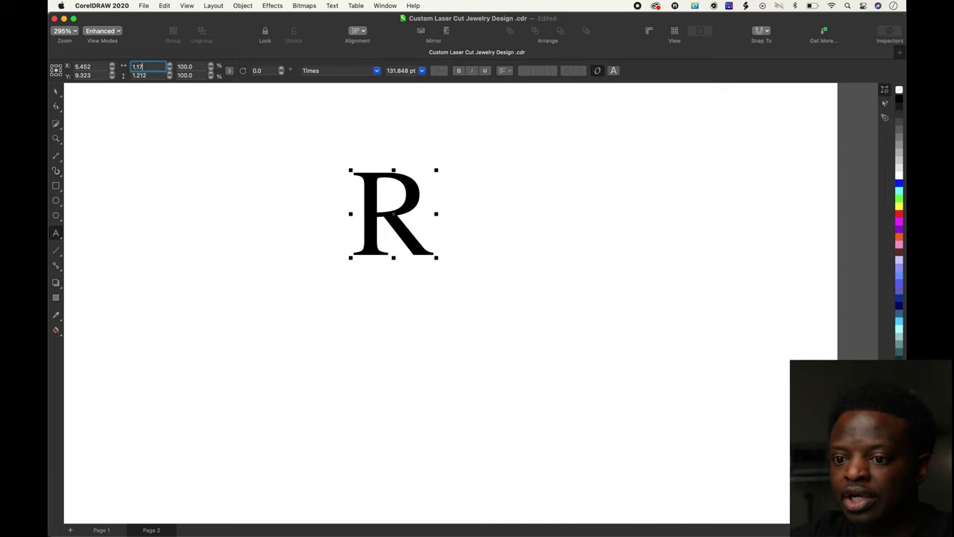
key(BackSpace)
key(BackSpace)
text(5)
key(Return)
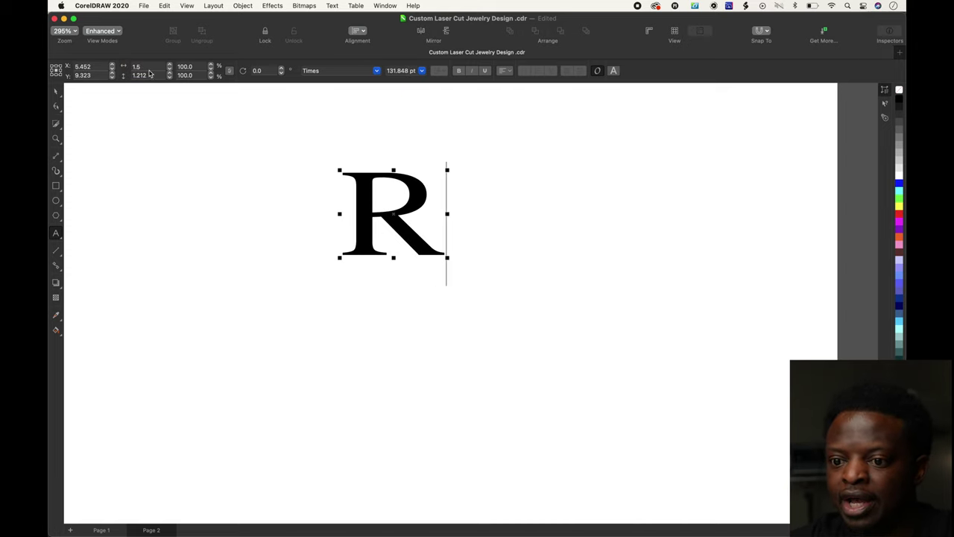
double_click(139, 75)
text(1.2)
key(Return)
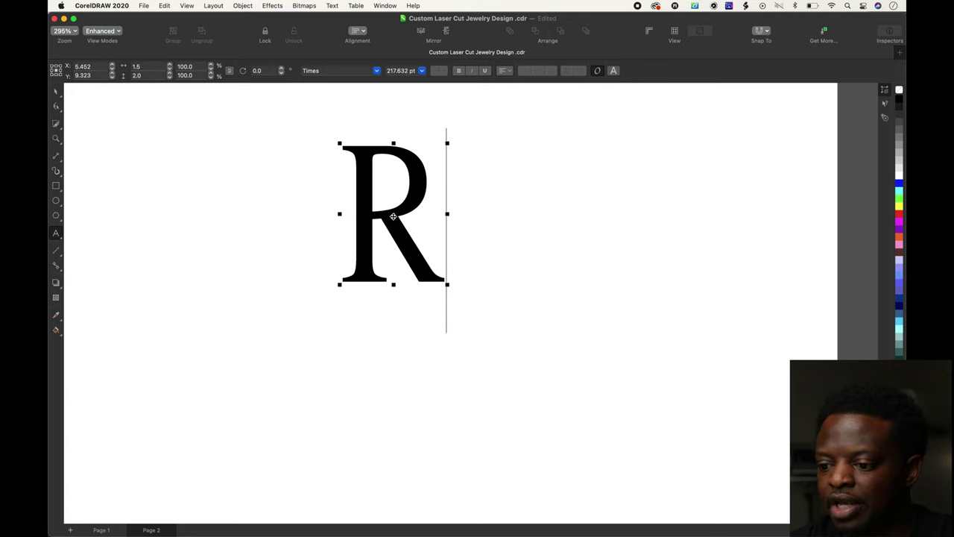
drag(393, 216, 330, 246)
Type a capital J in Athelas to the right of the R, accepting Athelas as default font.
click(217, 219)
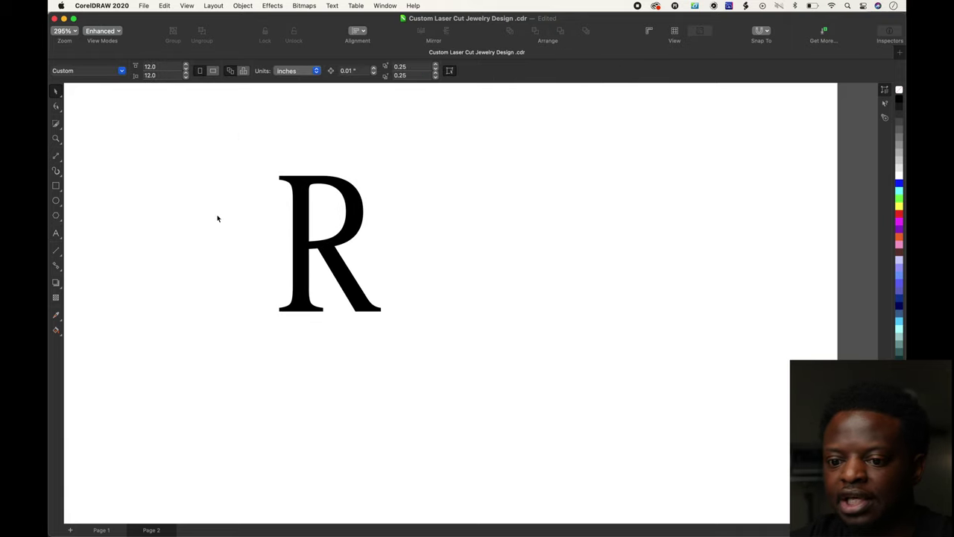
click(56, 236)
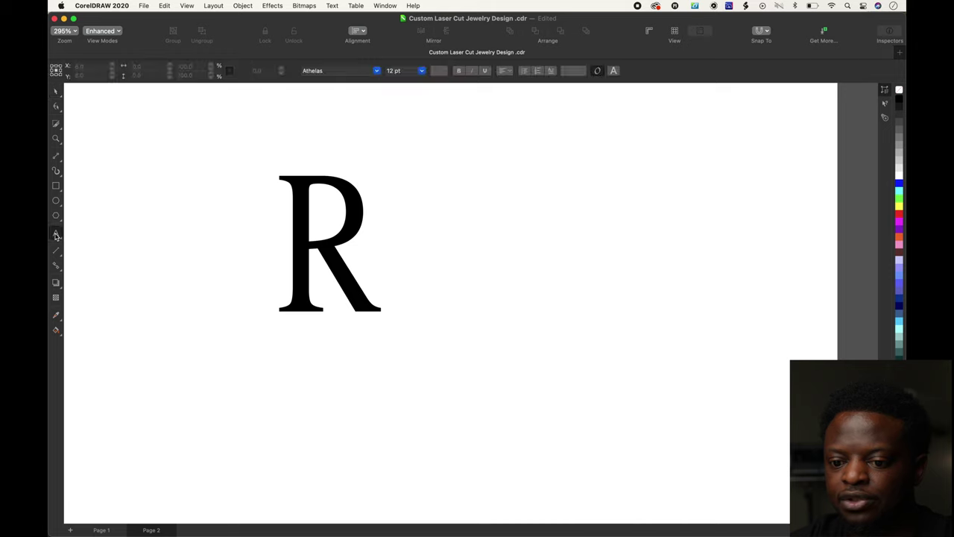
click(377, 70)
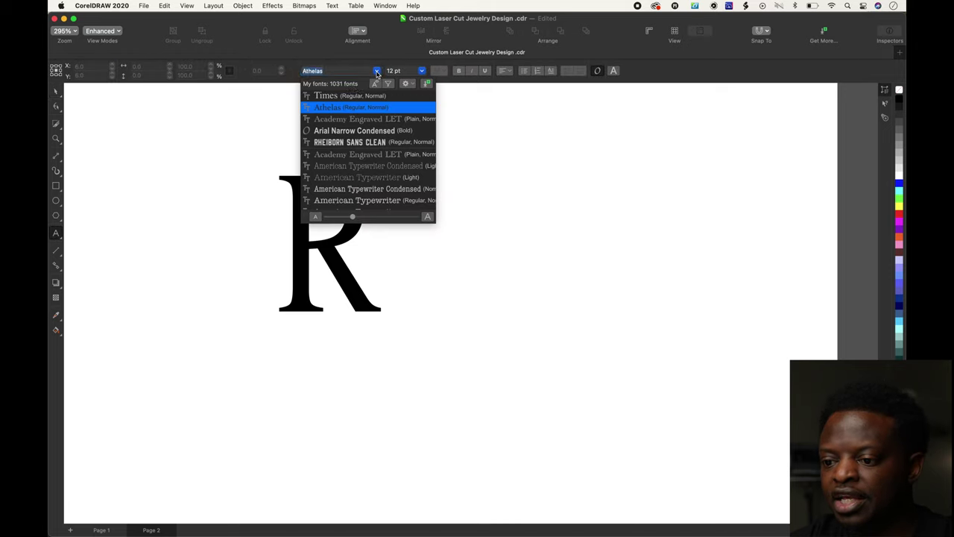
click(326, 111)
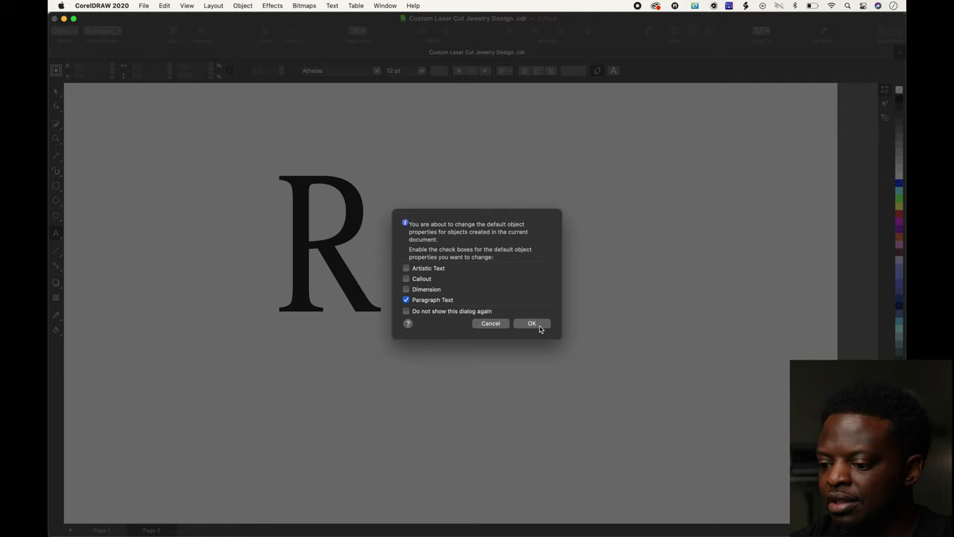
click(533, 324)
click(506, 243)
text(J)
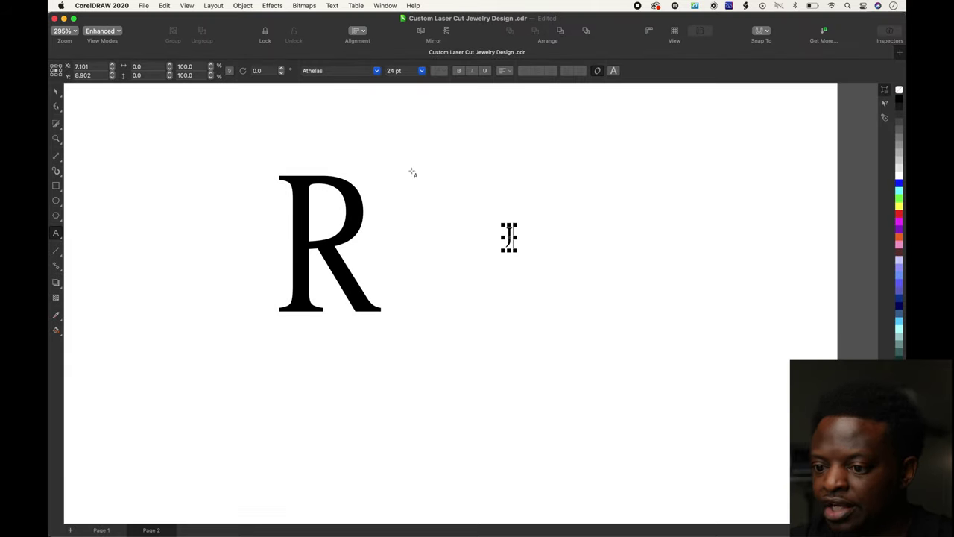
Size the J to 3.0 inches tall by 0.6 inches wide and lay it over the R's stem.
click(150, 76)
text(3)
key(Tab)
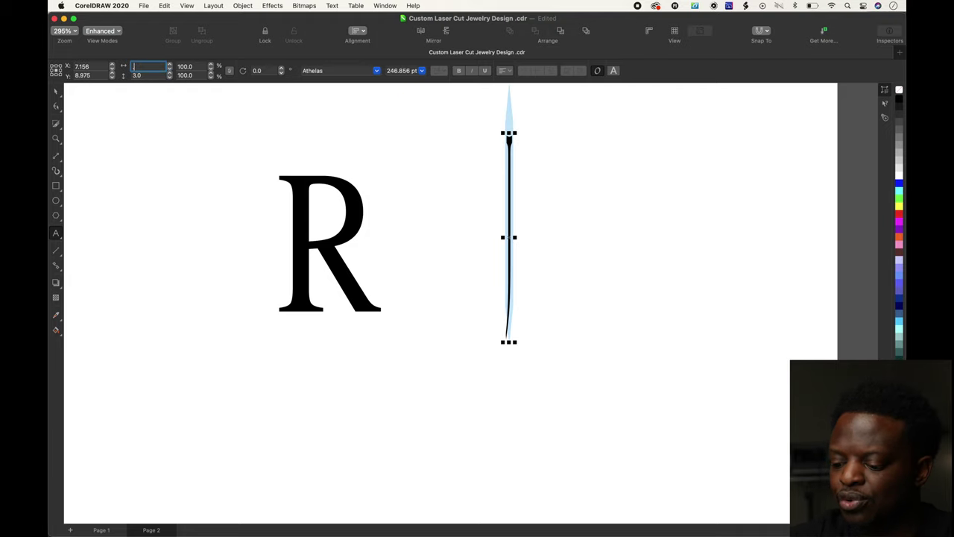
text(0.6)
key(Return)
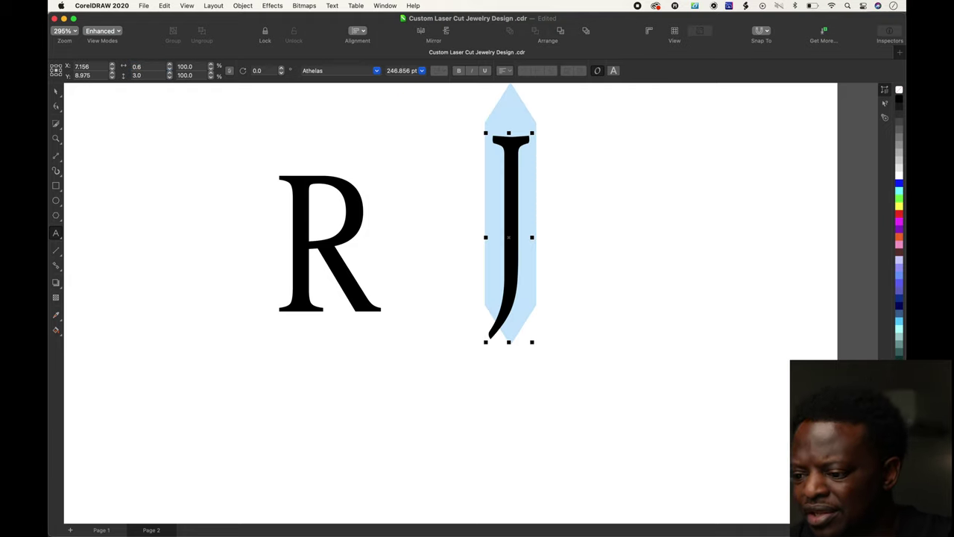
drag(509, 236, 319, 263)
Add a blank third page, then return to page 2.
scroll(117, 435, left, 3)
click(116, 436)
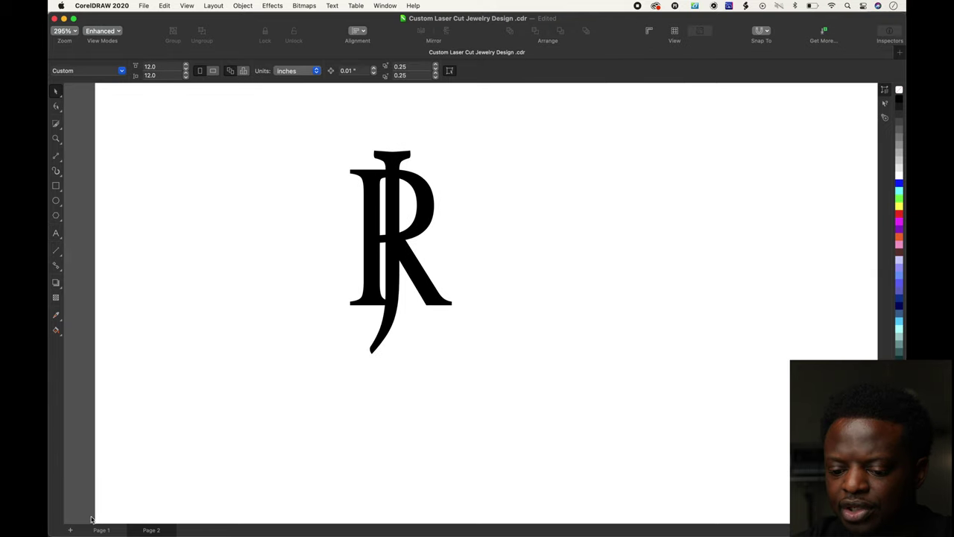
click(70, 530)
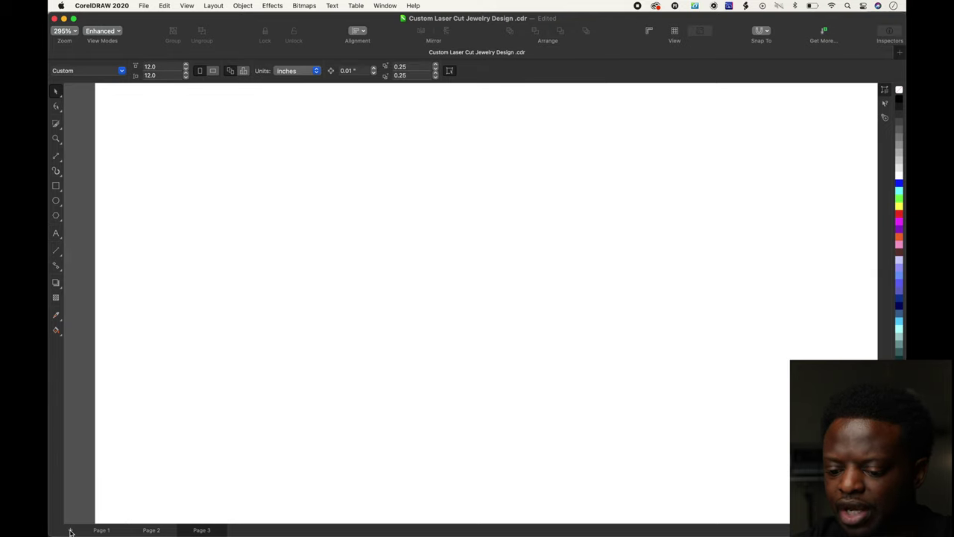
click(149, 530)
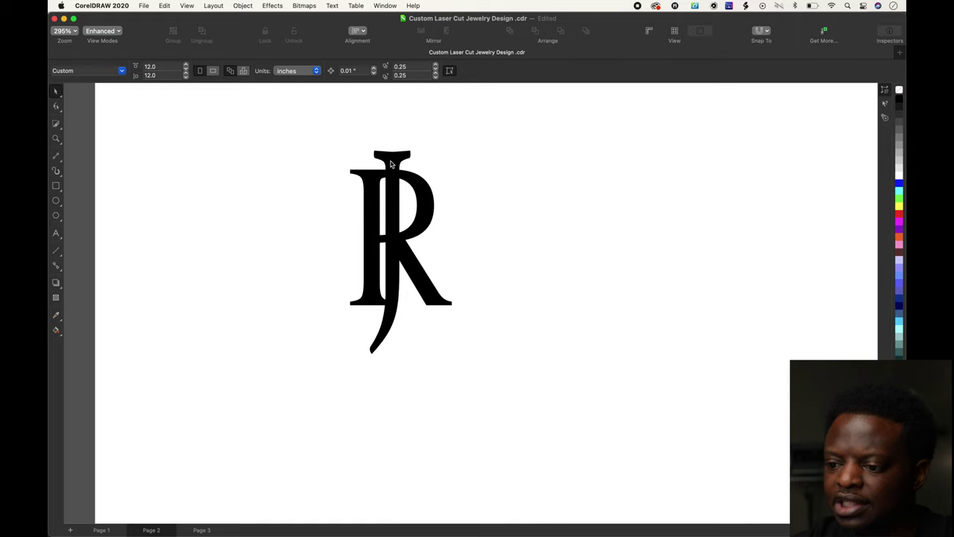
Cut the J from page 2 and paste it onto page 3.
click(391, 164)
click(165, 6)
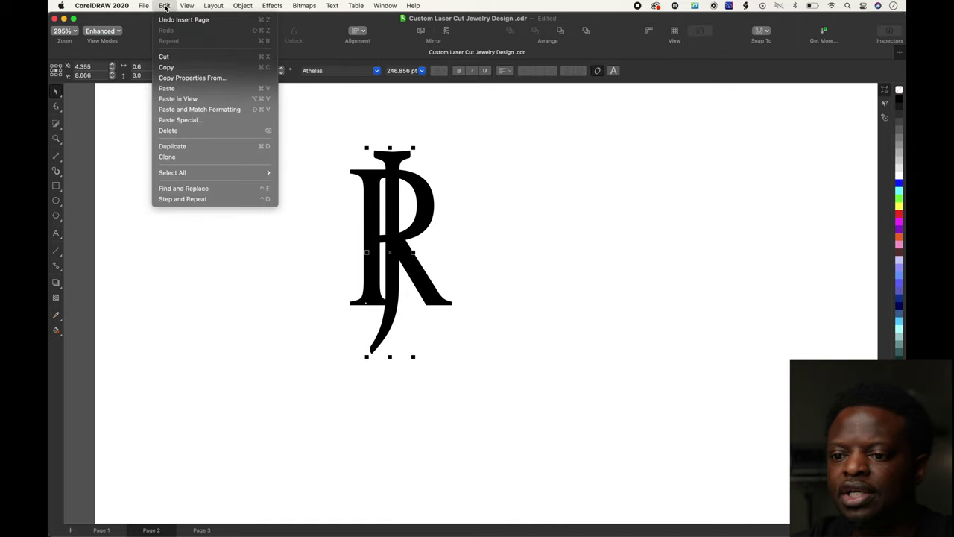
click(177, 67)
click(197, 530)
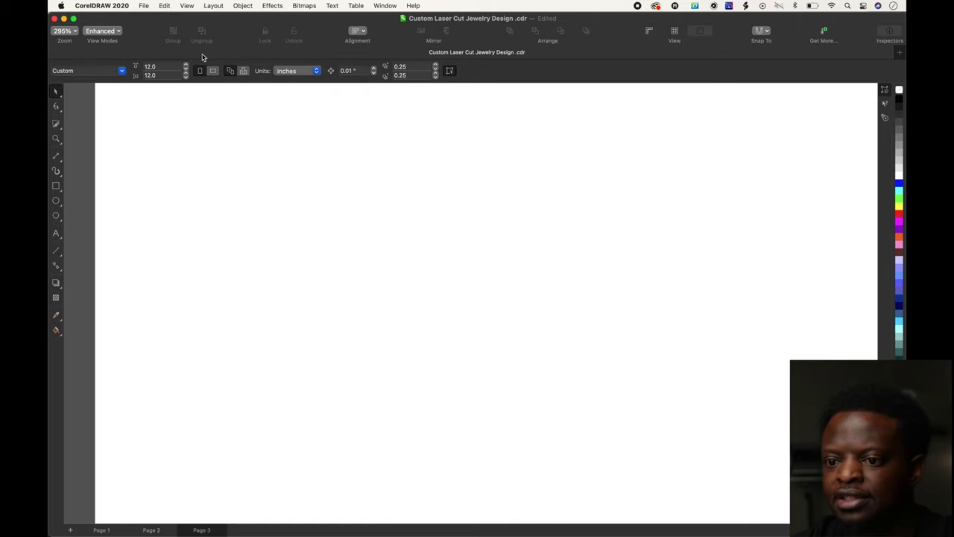
click(165, 6)
click(167, 88)
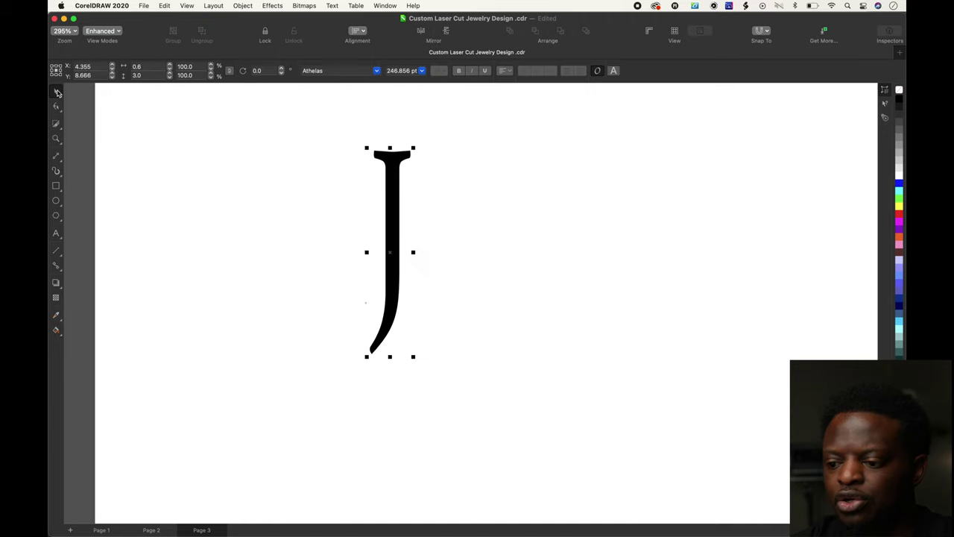
click(227, 254)
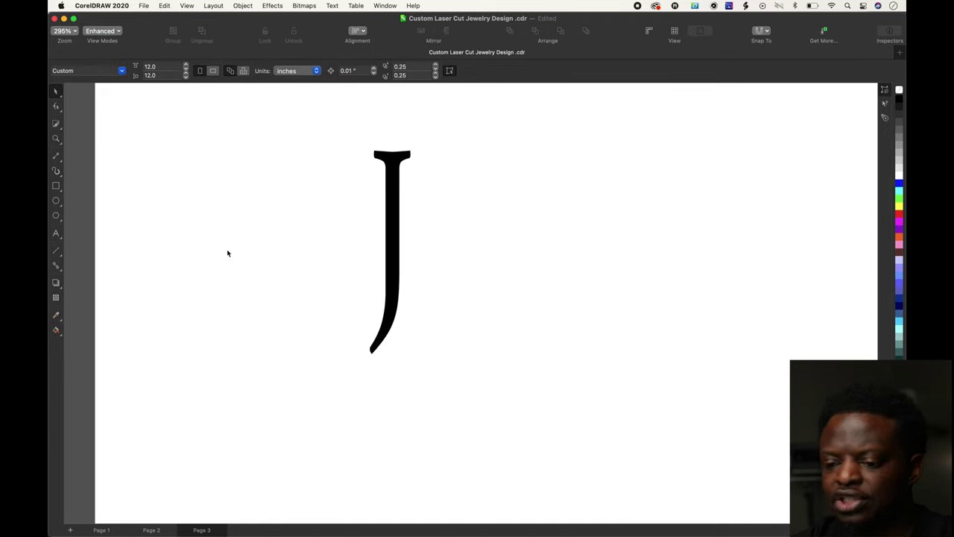
Convert the page 2 R to curves, give it a hairline outline and remove its black fill.
click(149, 530)
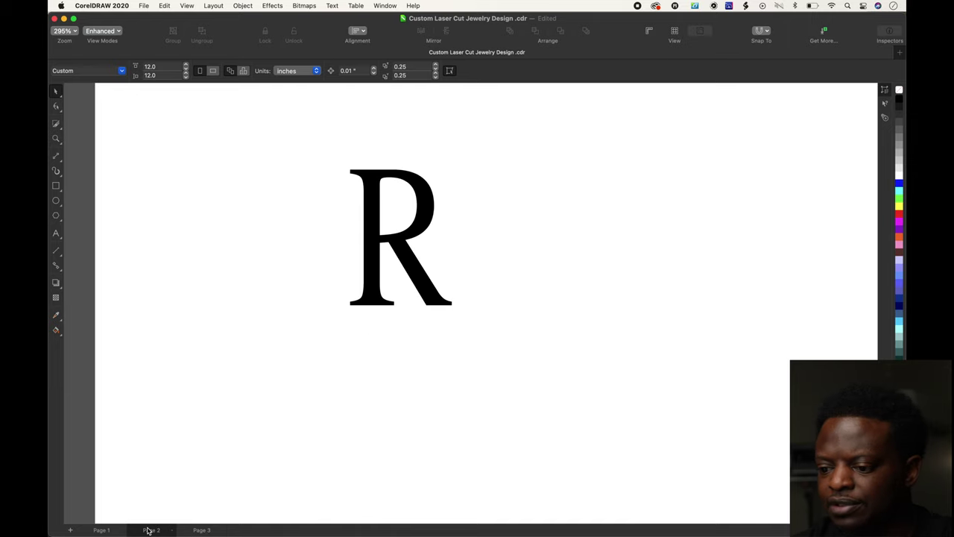
click(409, 263)
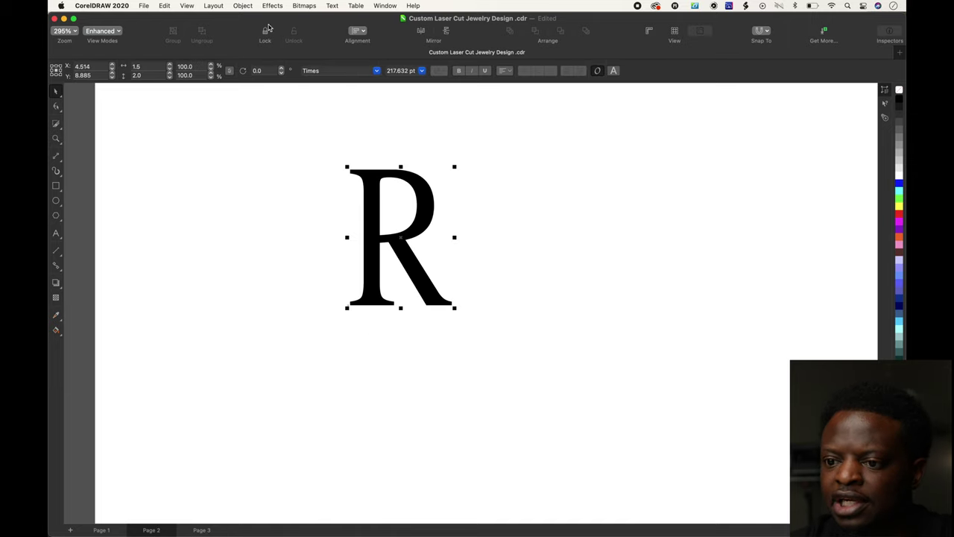
click(244, 6)
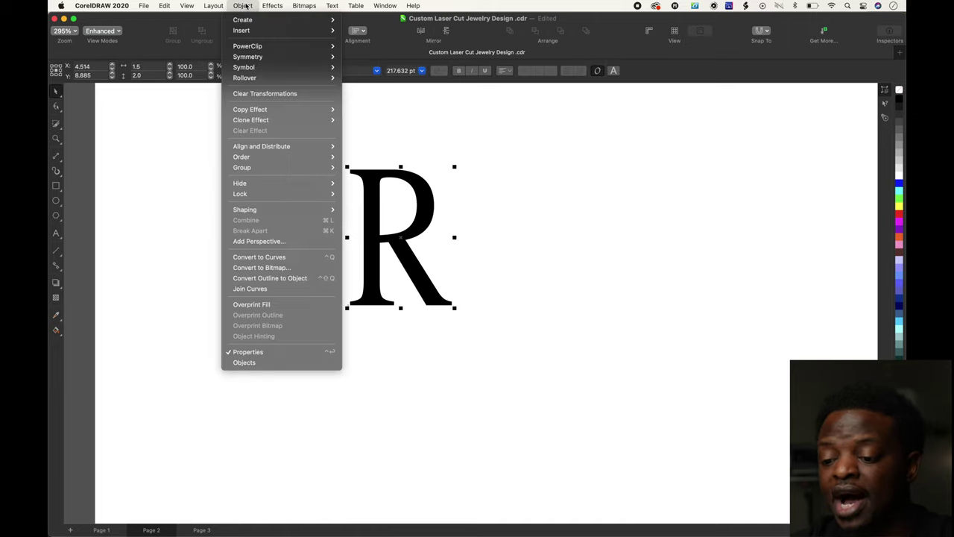
click(241, 256)
click(346, 70)
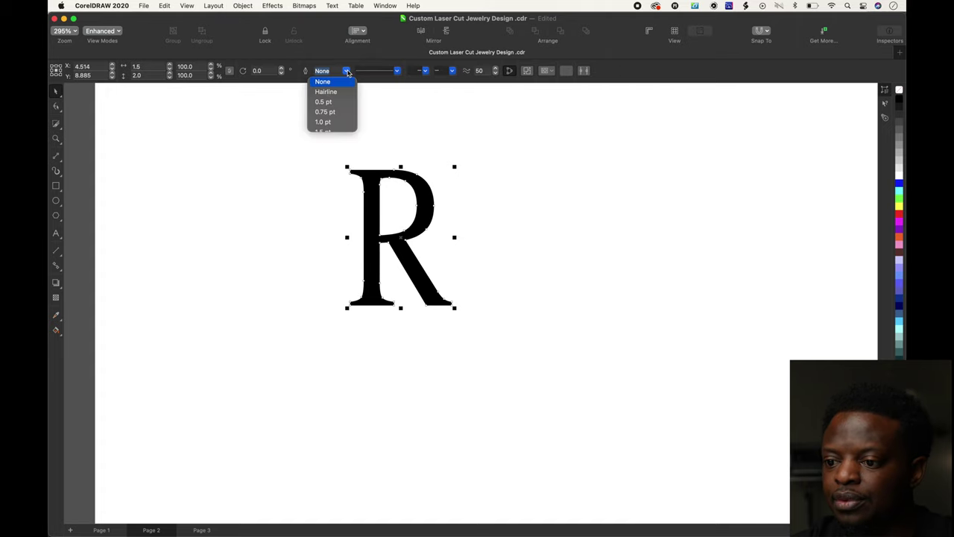
click(326, 92)
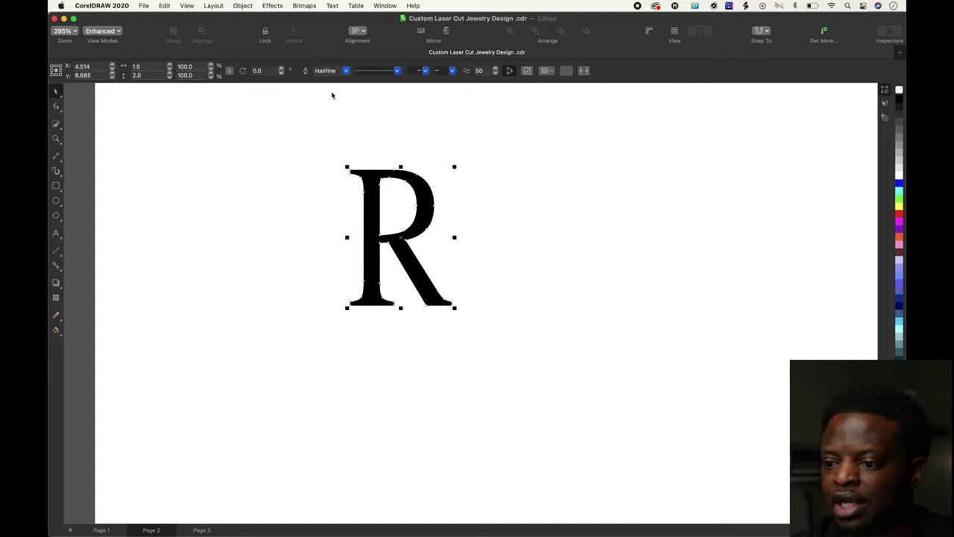
click(900, 90)
click(631, 183)
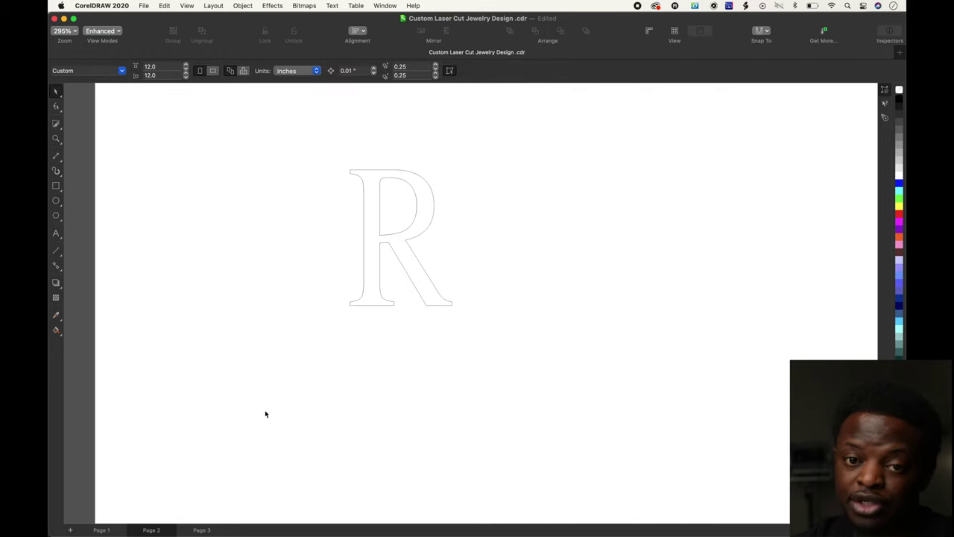
Convert the page 3 J to curves, give it a hairline outline and remove its black fill.
click(200, 529)
click(388, 258)
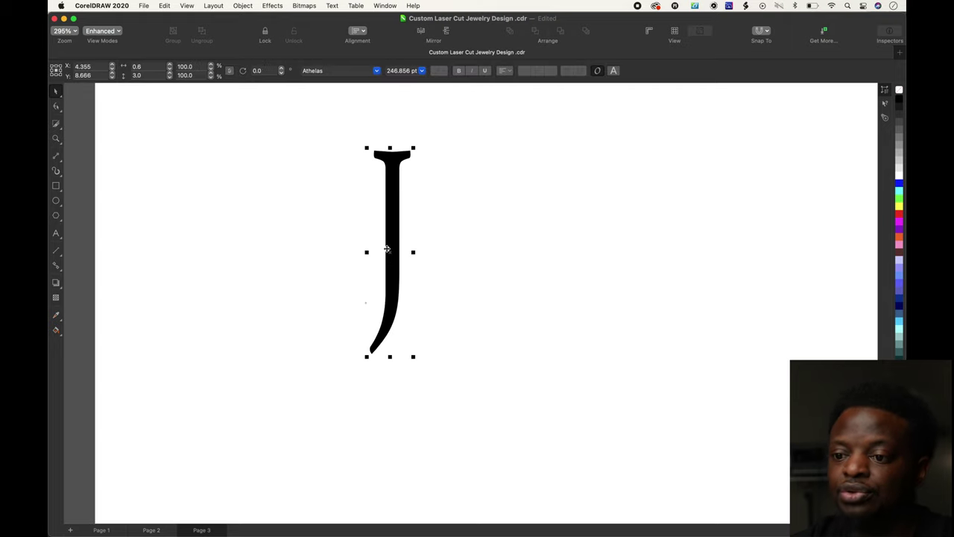
click(246, 6)
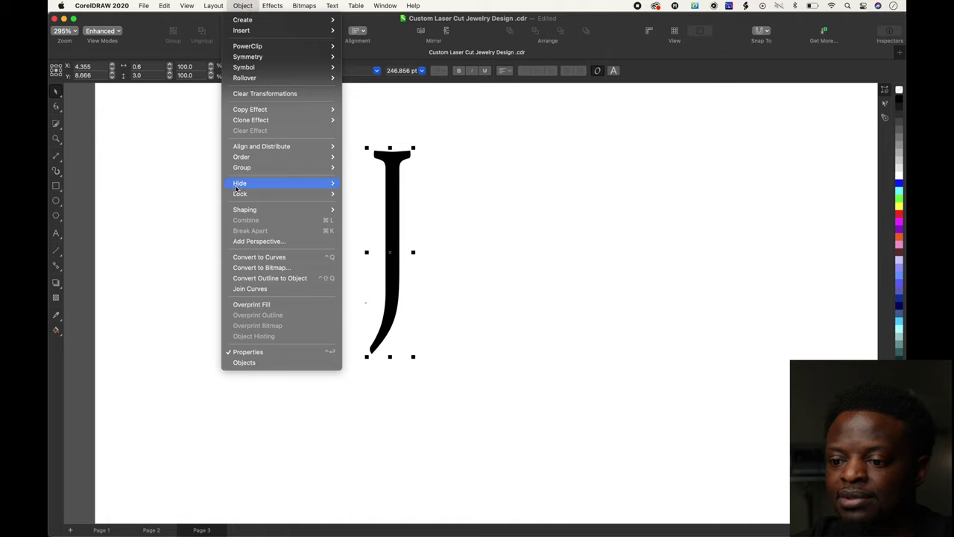
click(241, 256)
click(345, 71)
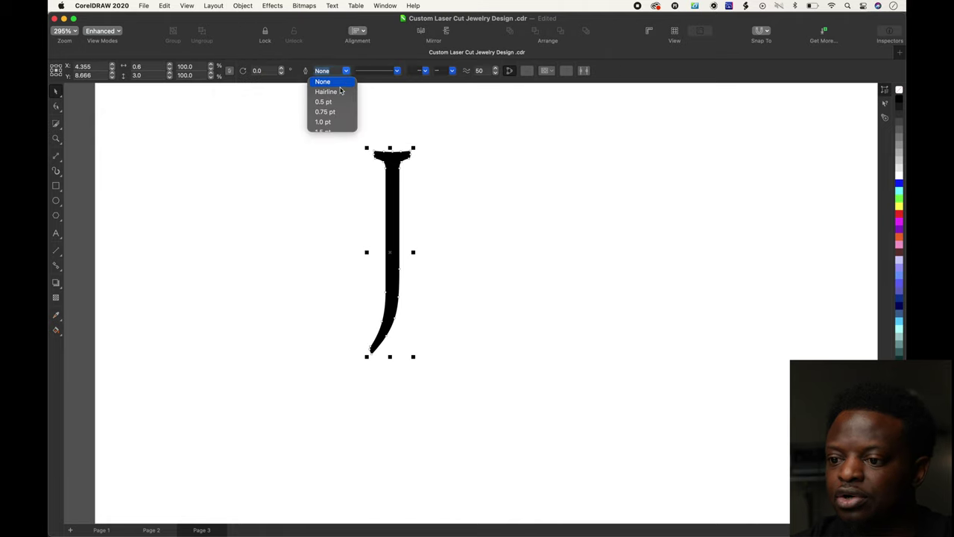
click(339, 92)
click(899, 92)
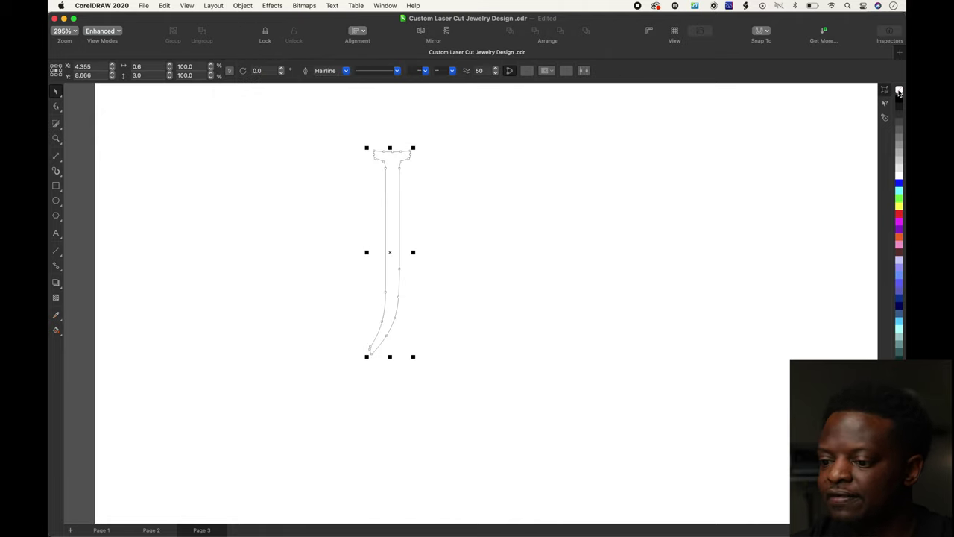
click(545, 198)
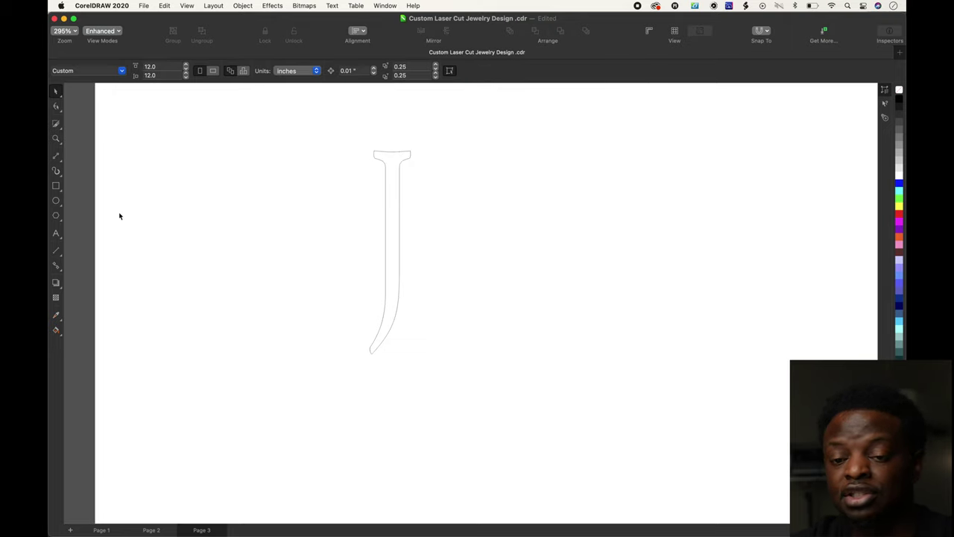
Draw an ellipse left of the J and size it to a 0.3 by 0.3 inch circle.
click(56, 200)
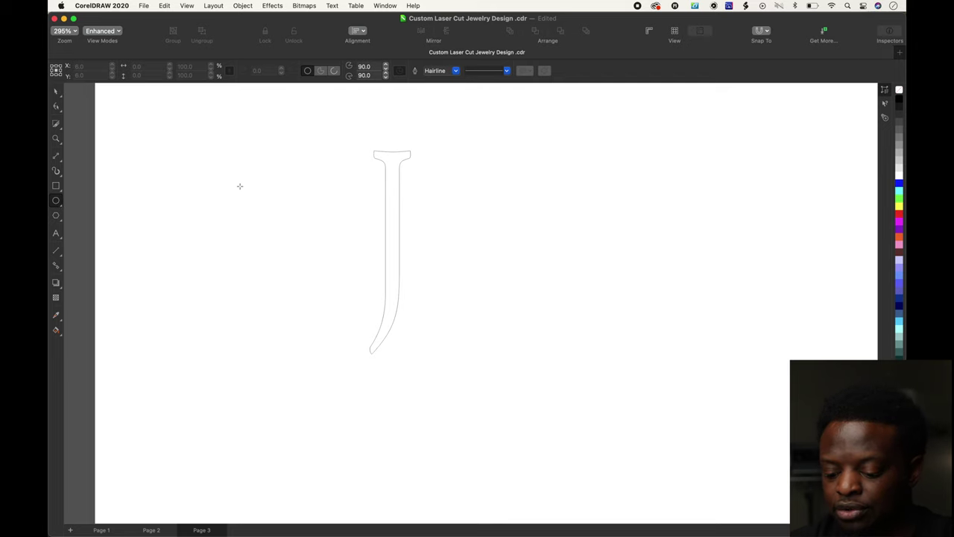
mouse_move(237, 184)
mouse_down()
mouse_move(267, 212)
mouse_move(291, 263)
mouse_up()
double_click(152, 67)
text(0.3)
key(Tab)
text(0.3)
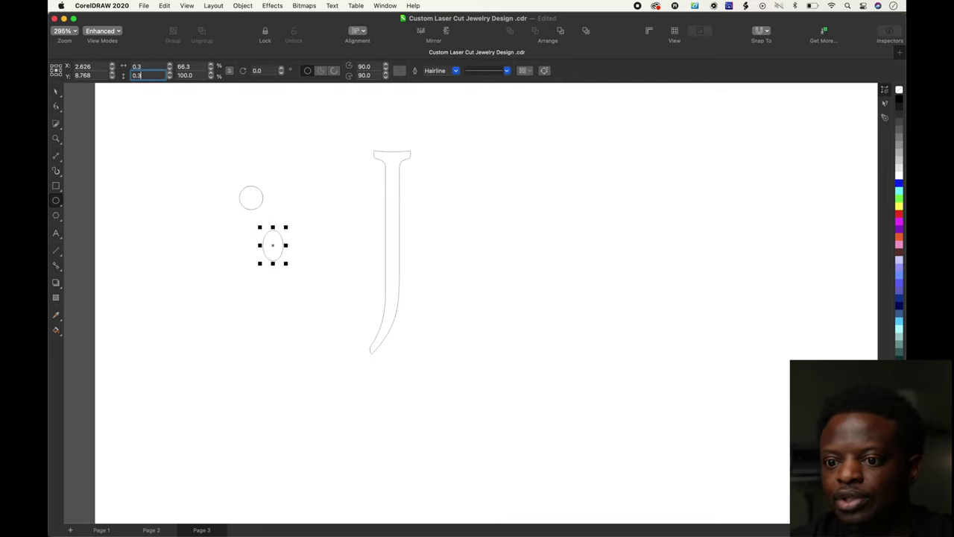
key(Return)
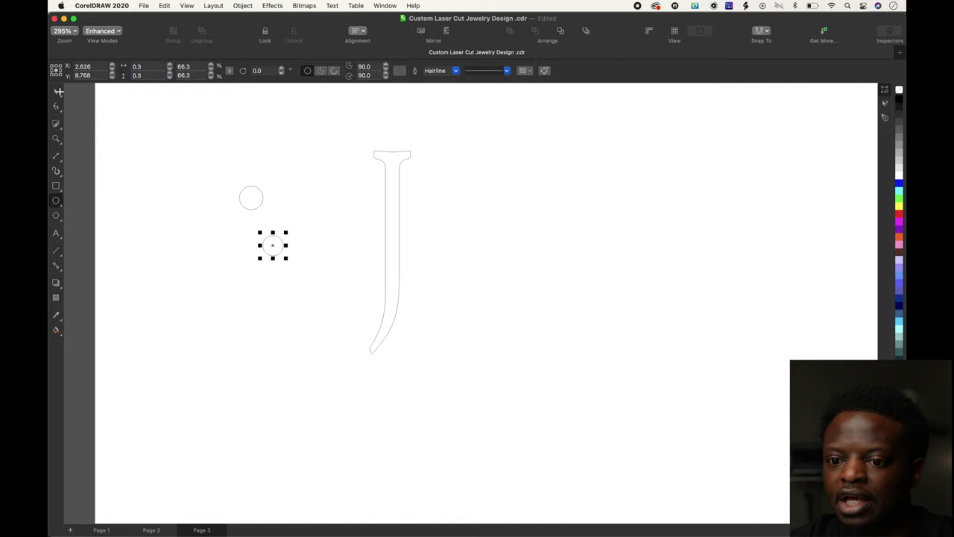
Shrink the upper circle to 0.15 inches and move the 0.3-inch circle onto the J's top.
click(58, 94)
click(252, 207)
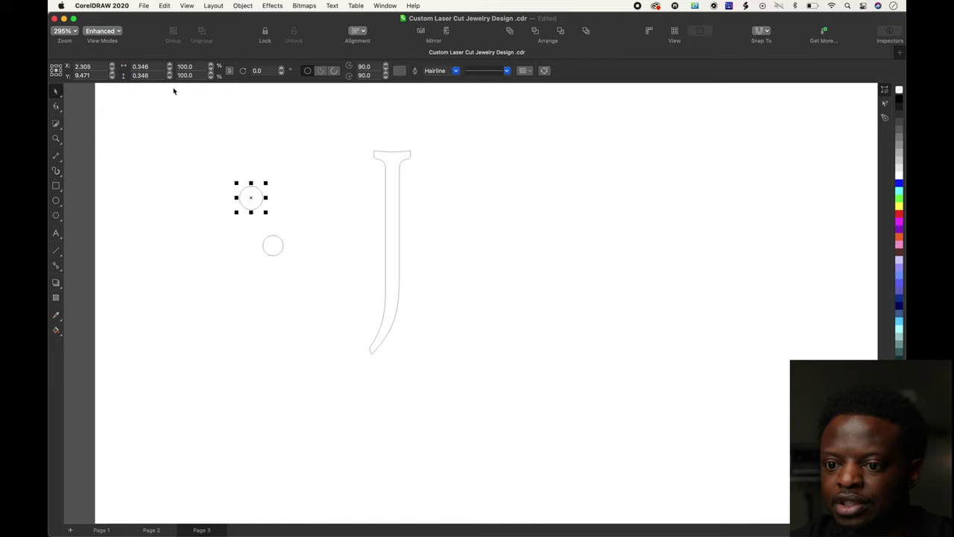
double_click(147, 67)
text(0.15)
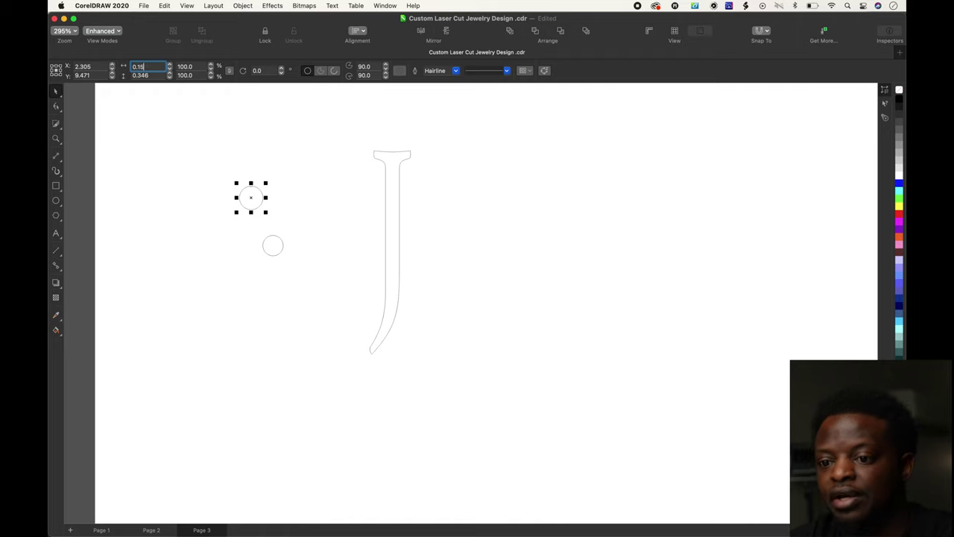
key(Tab)
text(0.15)
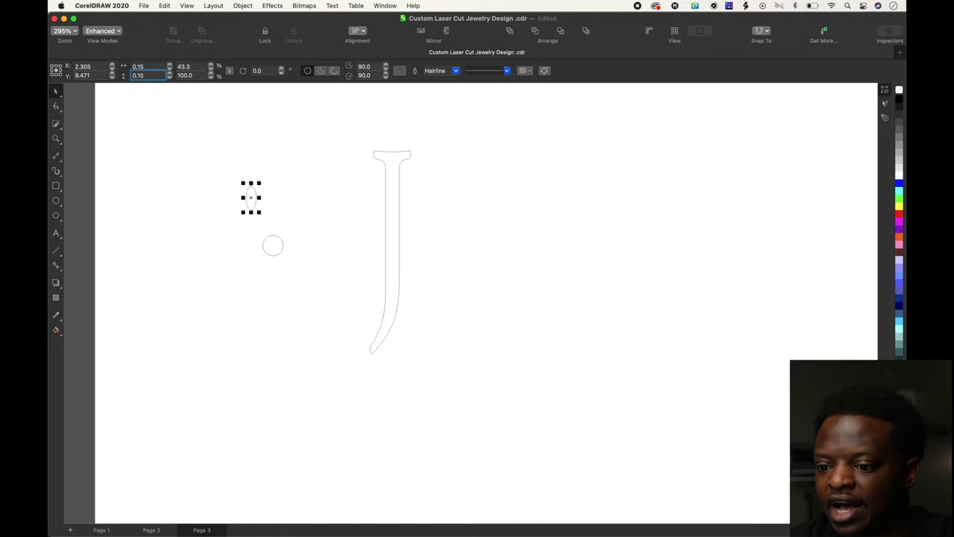
key(Return)
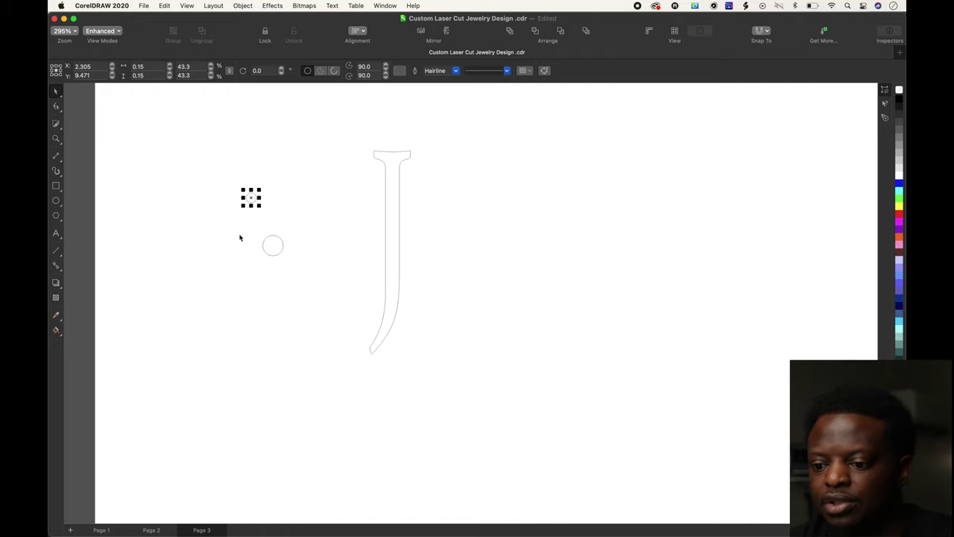
click(275, 250)
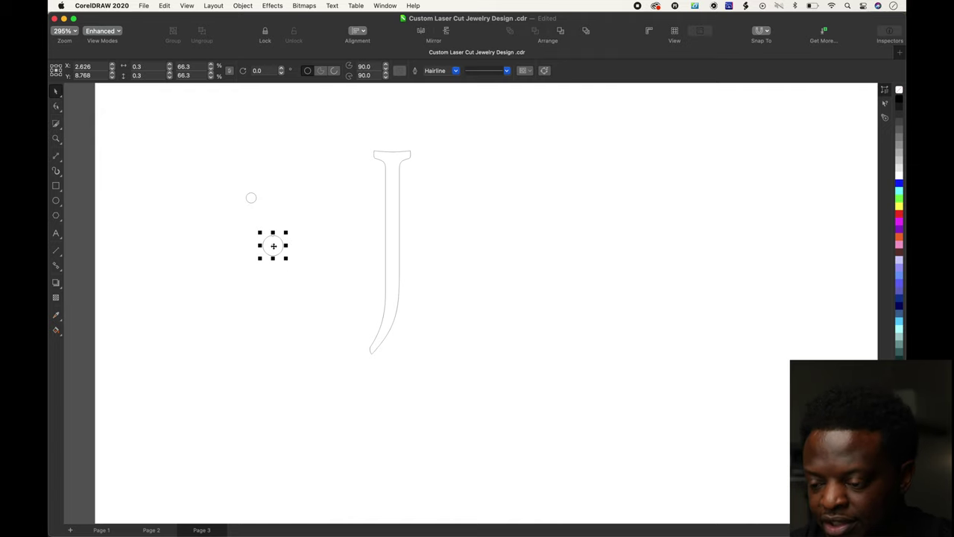
drag(274, 246, 393, 144)
Weld the J and the 0.3-inch circle into a single outline.
scroll(392, 164, up, 5)
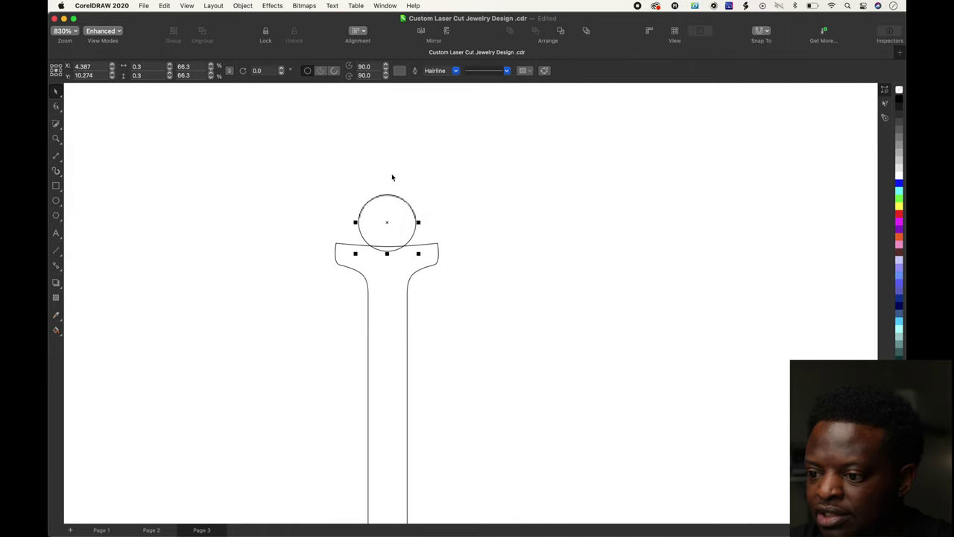
scroll(389, 220, down, 5)
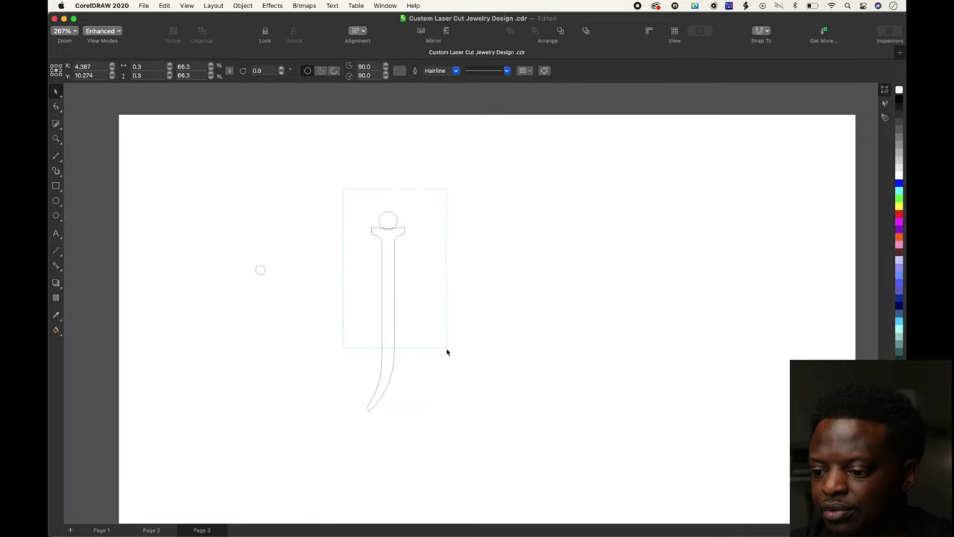
drag(448, 352, 431, 444)
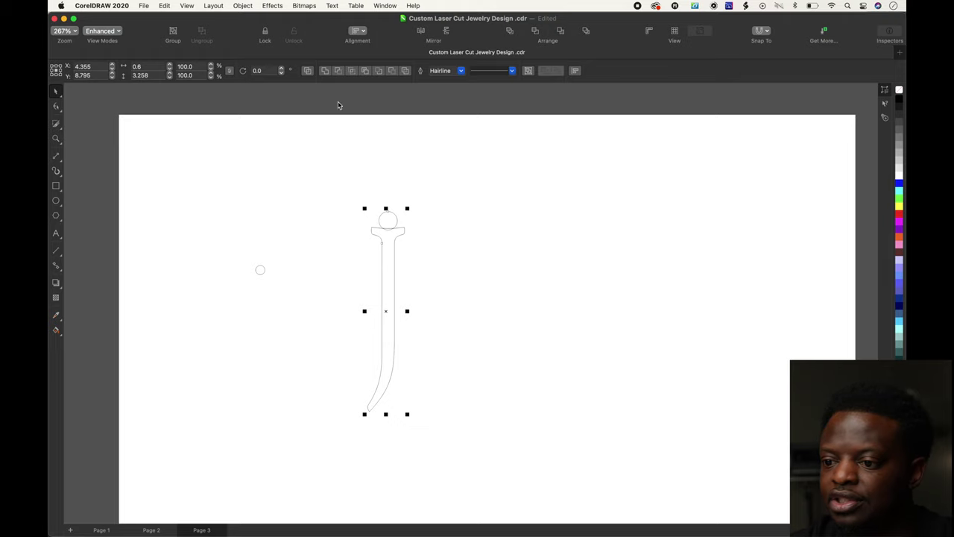
click(326, 73)
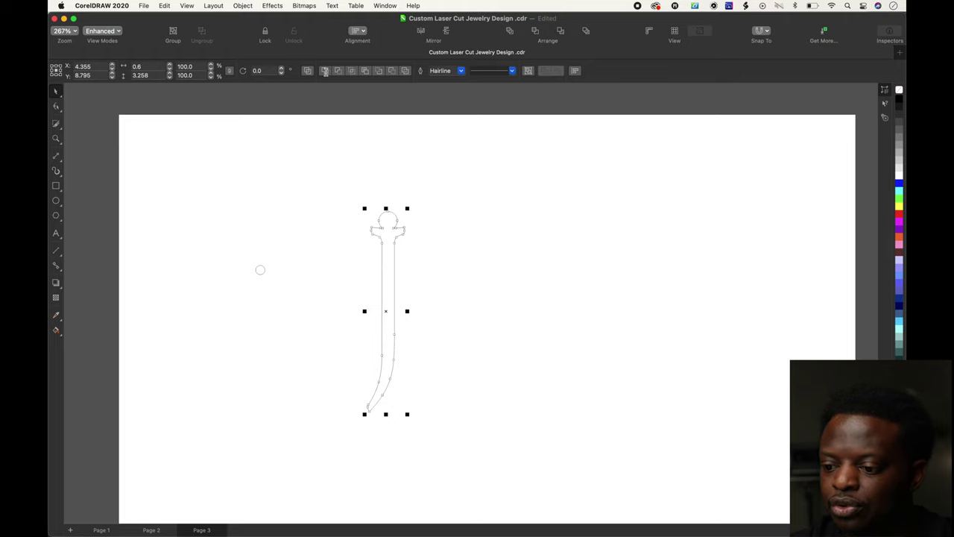
click(351, 262)
Drag the 0.15-inch circle inside the J's top loop as the jump-ring hole.
scroll(349, 265, up, 2)
scroll(348, 265, up, 3)
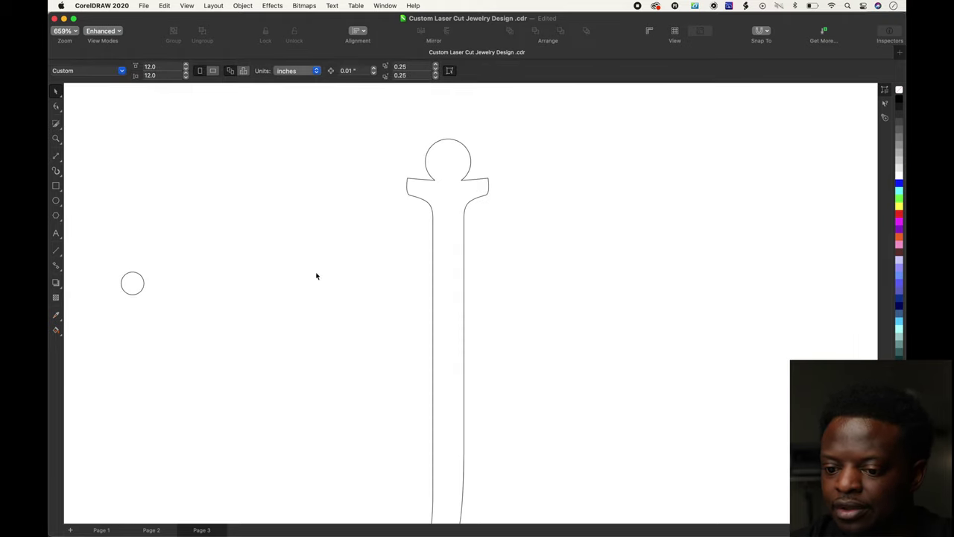
drag(132, 286, 553, 457)
scroll(532, 230, down, 5)
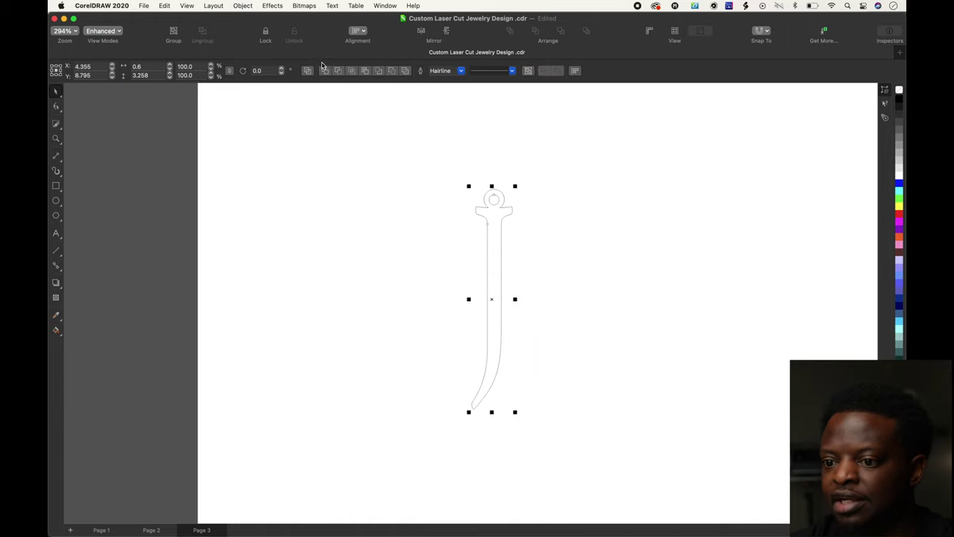
Group the looped J's parts, copy it, and paste it over the R on page 2.
click(174, 35)
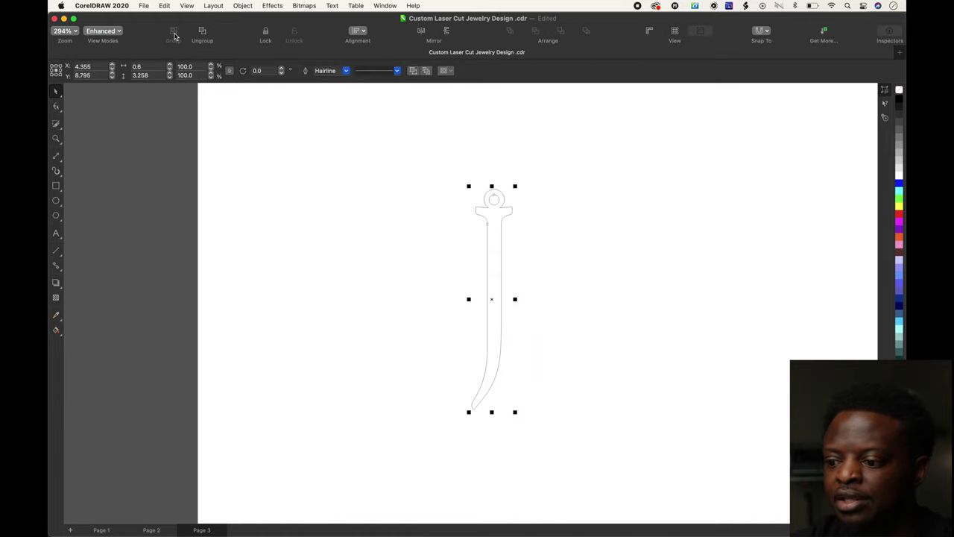
click(164, 5)
click(173, 66)
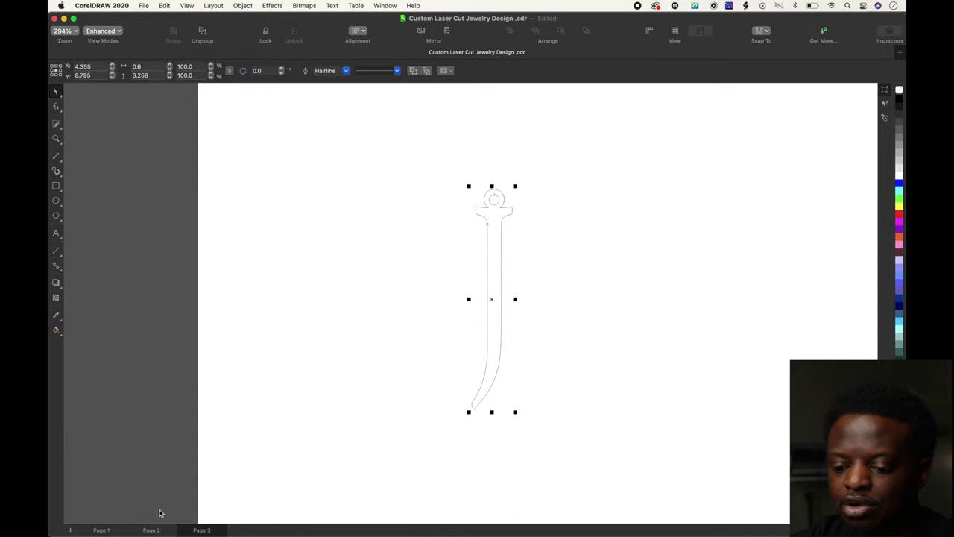
click(151, 530)
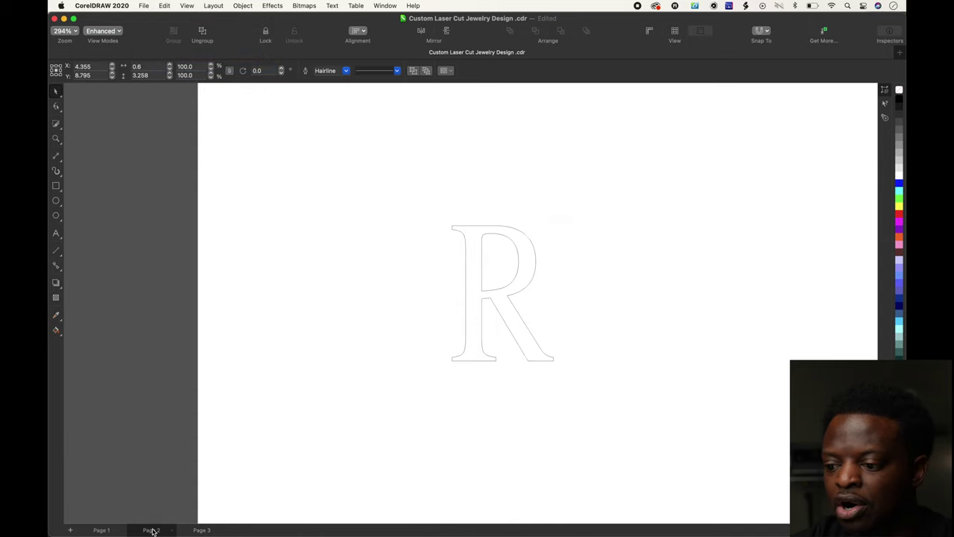
click(165, 6)
click(167, 89)
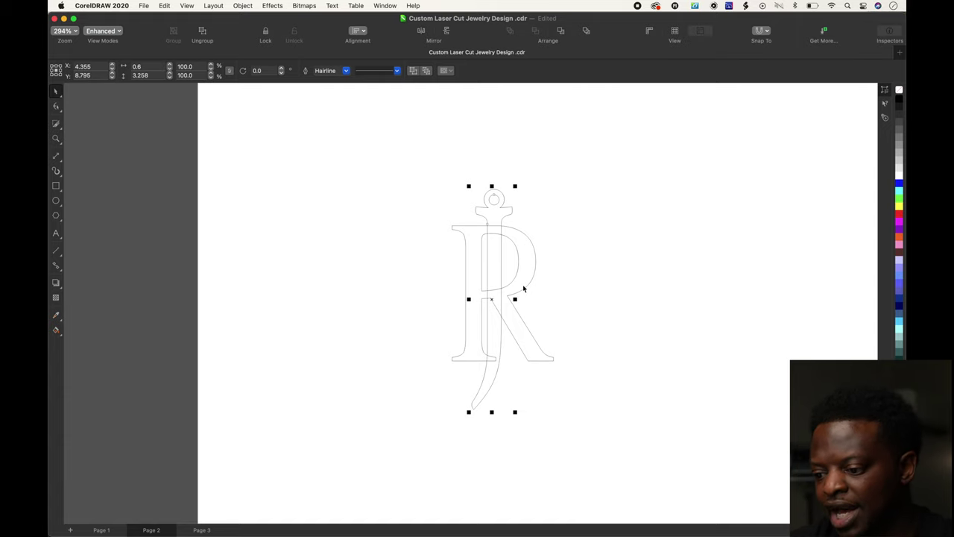
scroll(522, 289, up, 4)
scroll(523, 289, down, 1)
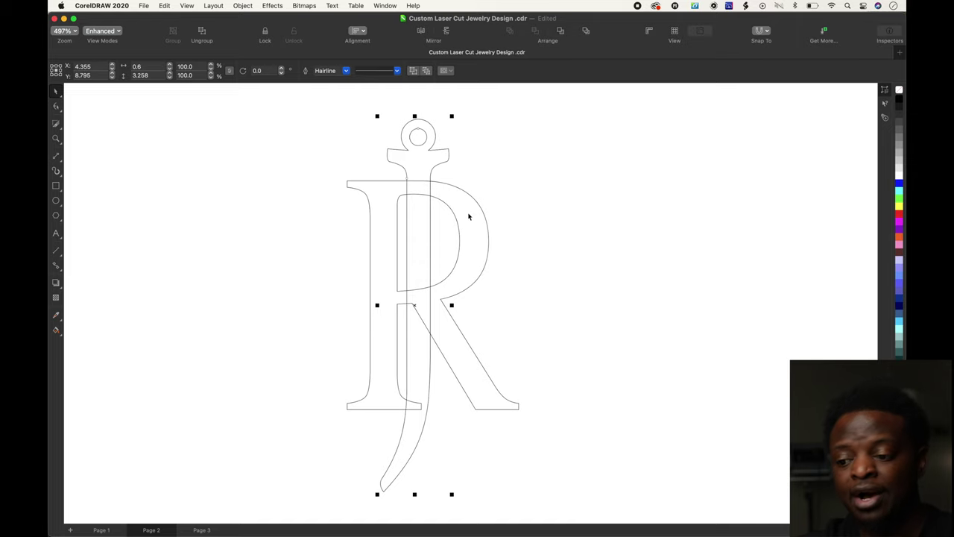
Use Virtual Segment Delete from the Crop flyout to remove J segments outside the R.
click(58, 127)
click(61, 131)
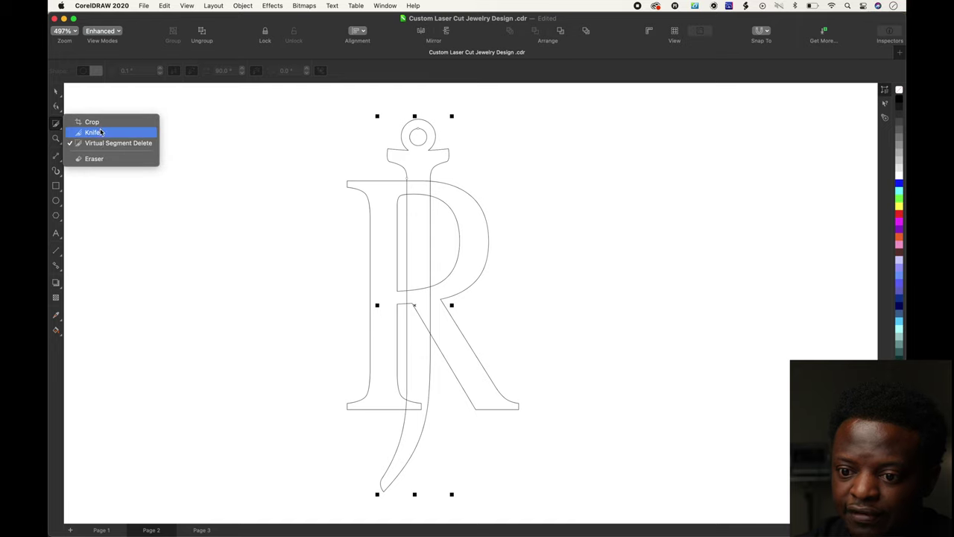
click(104, 142)
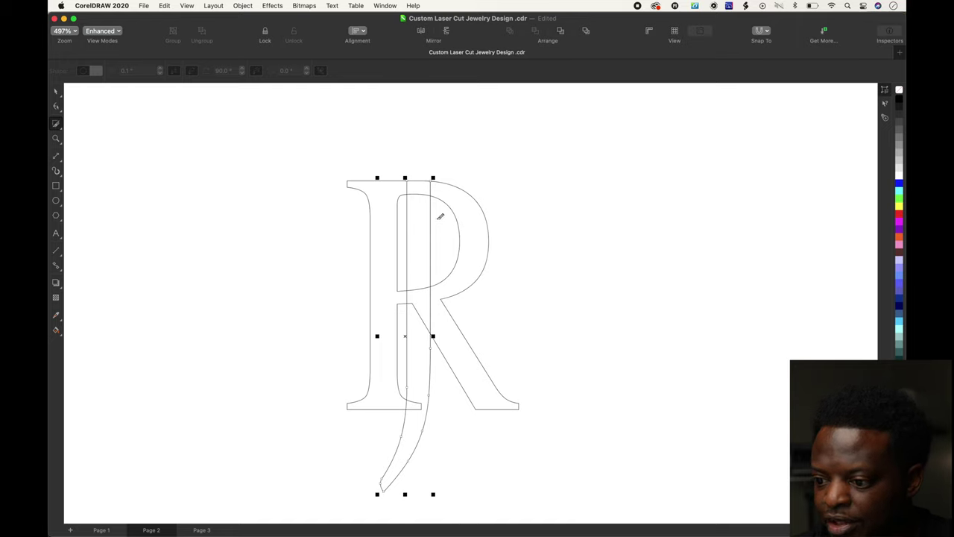
scroll(426, 185, up, 5)
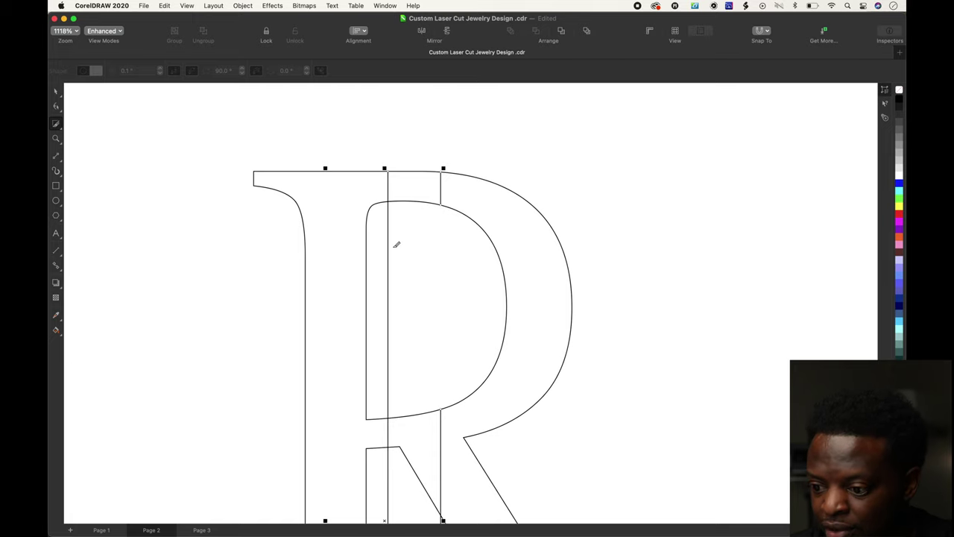
scroll(389, 244, down, 5)
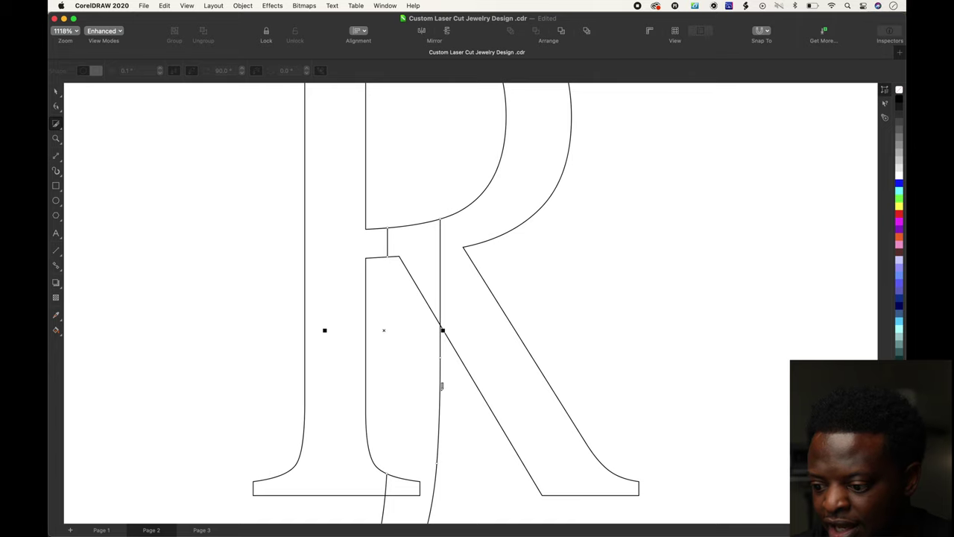
scroll(441, 386, down, 2)
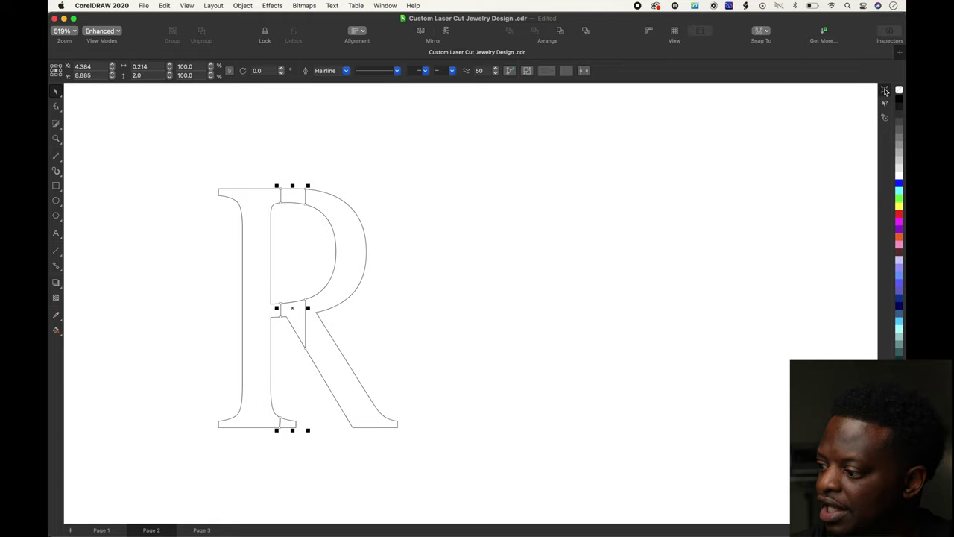
Color the inner score lines' outline purple #9005FA.
click(777, 134)
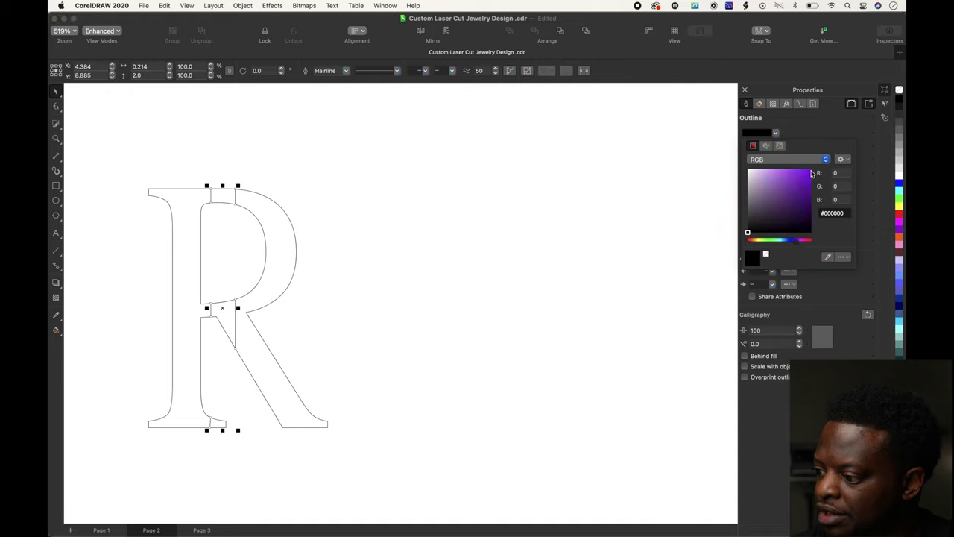
click(57, 94)
click(301, 249)
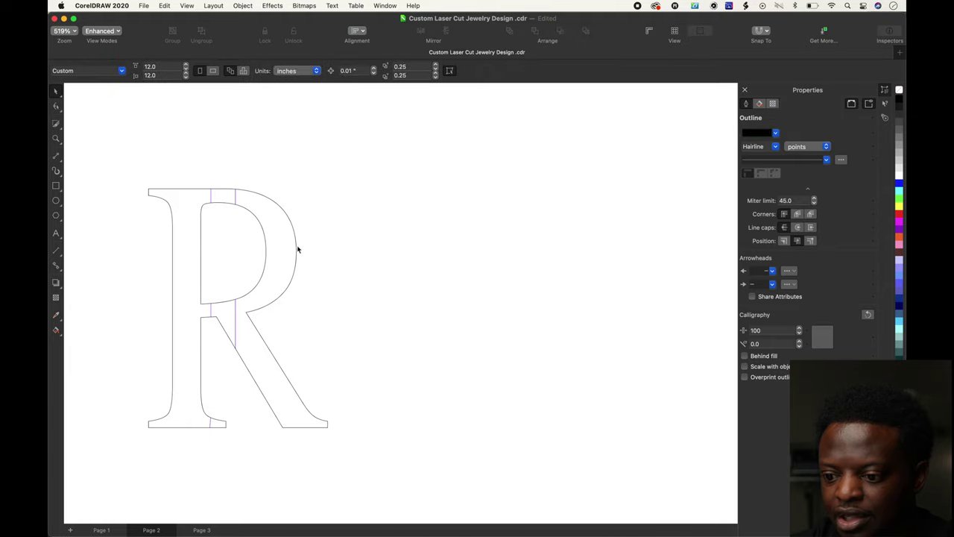
Color the R's outer outline red #FC0303, close the Properties docker, and show page 3.
click(296, 249)
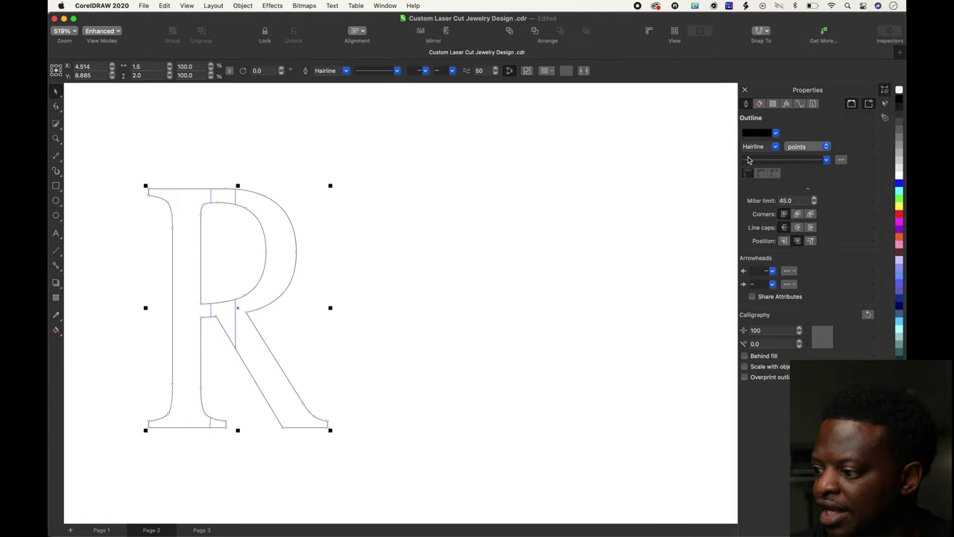
click(776, 133)
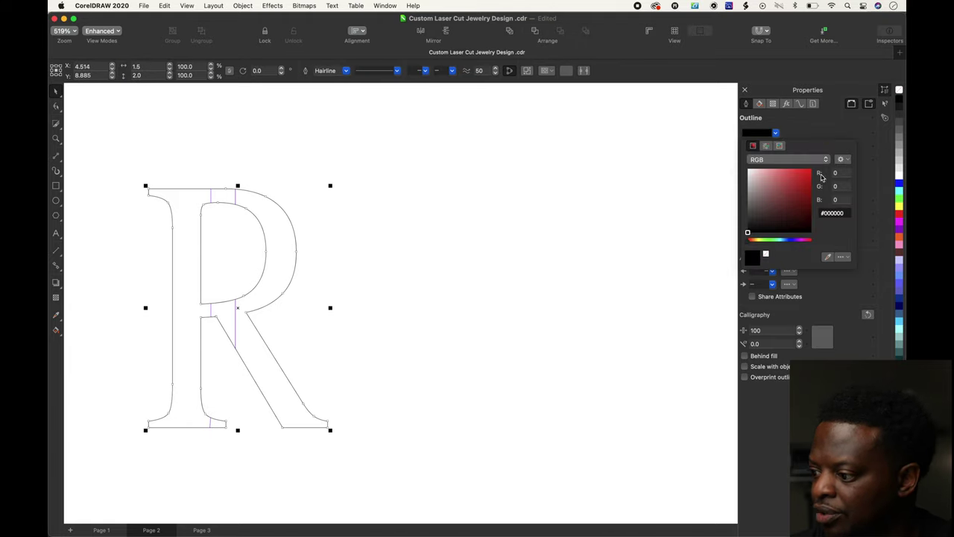
click(593, 216)
click(352, 280)
scroll(353, 280, down, 2)
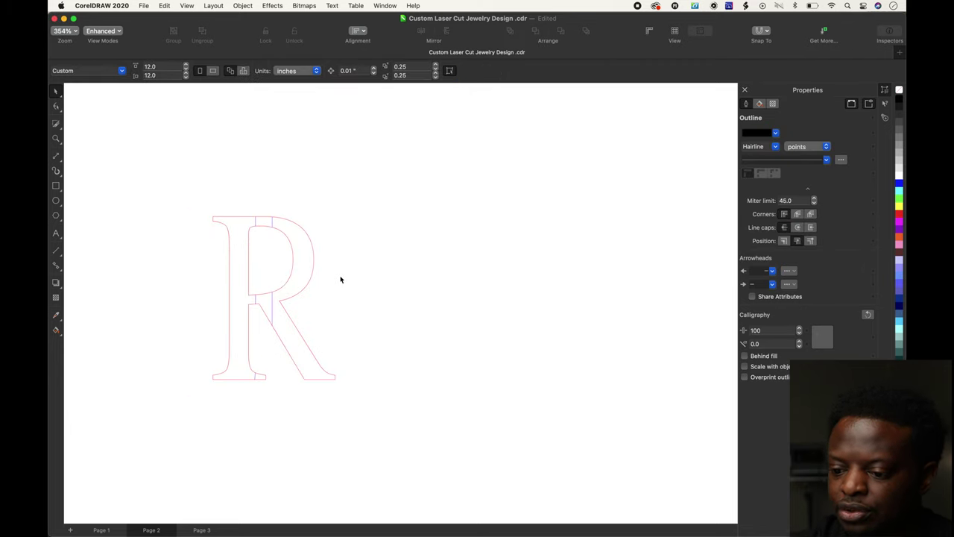
scroll(341, 280, up, 4)
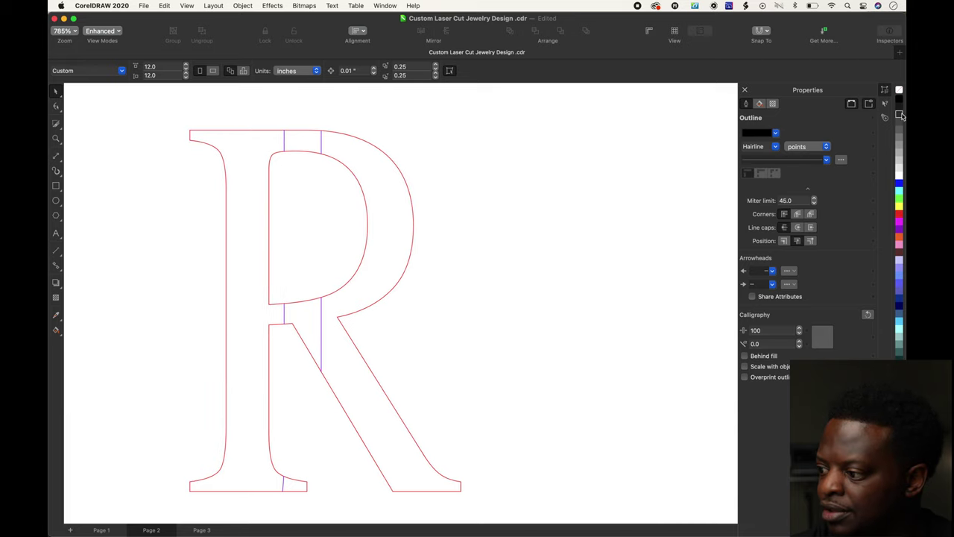
click(886, 91)
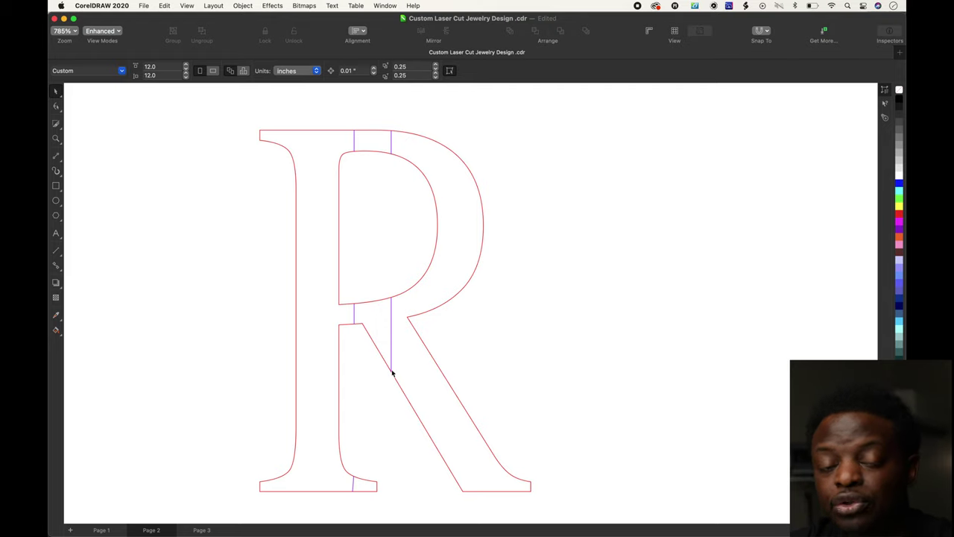
click(202, 529)
Select the whole looped J and give it a red outline.
scroll(483, 294, down, 2)
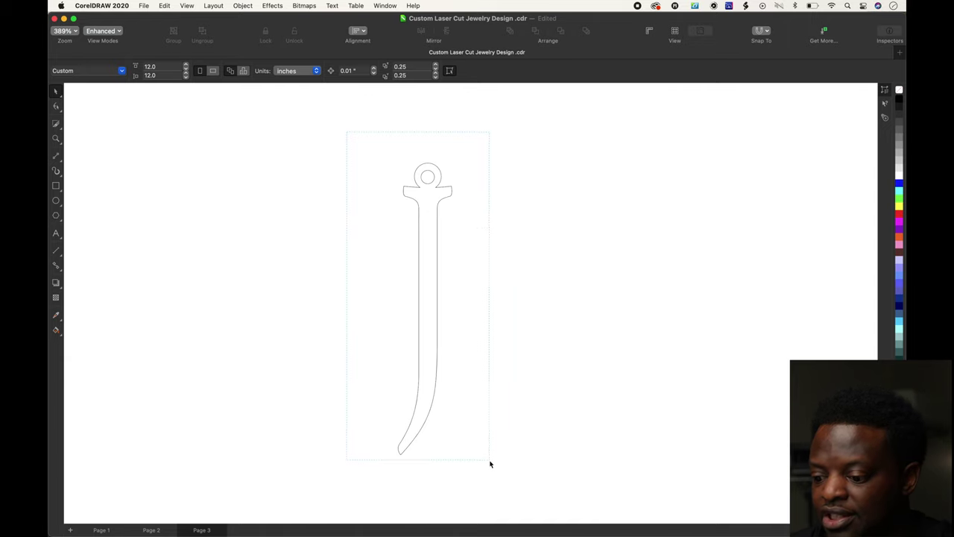
drag(490, 471, 489, 471)
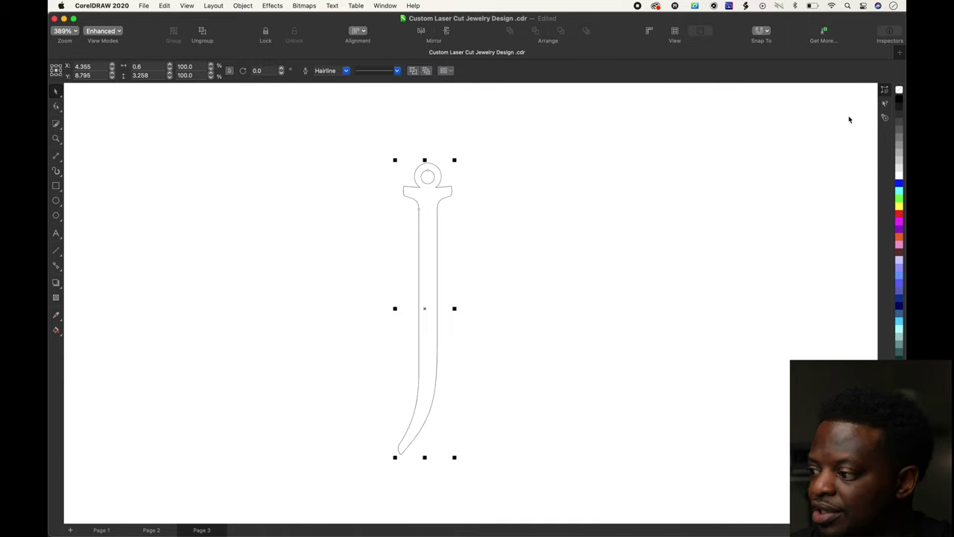
click(887, 90)
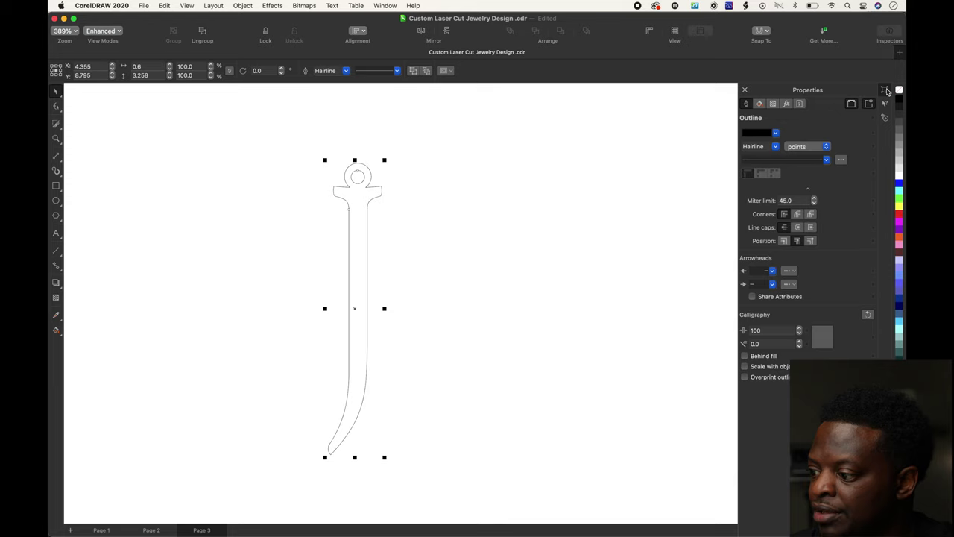
click(366, 248)
Copy the red J and paste it beside the R on page 2.
click(164, 7)
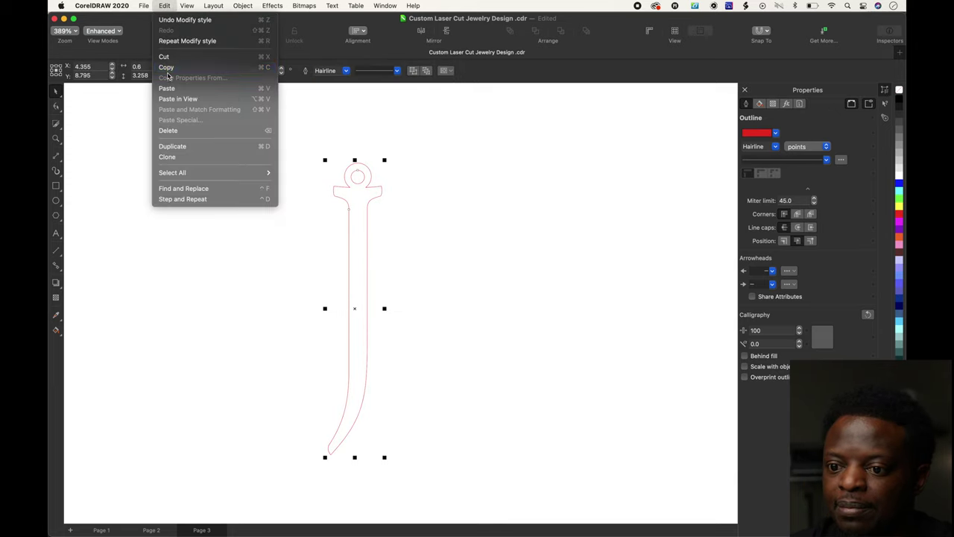
click(164, 54)
click(164, 6)
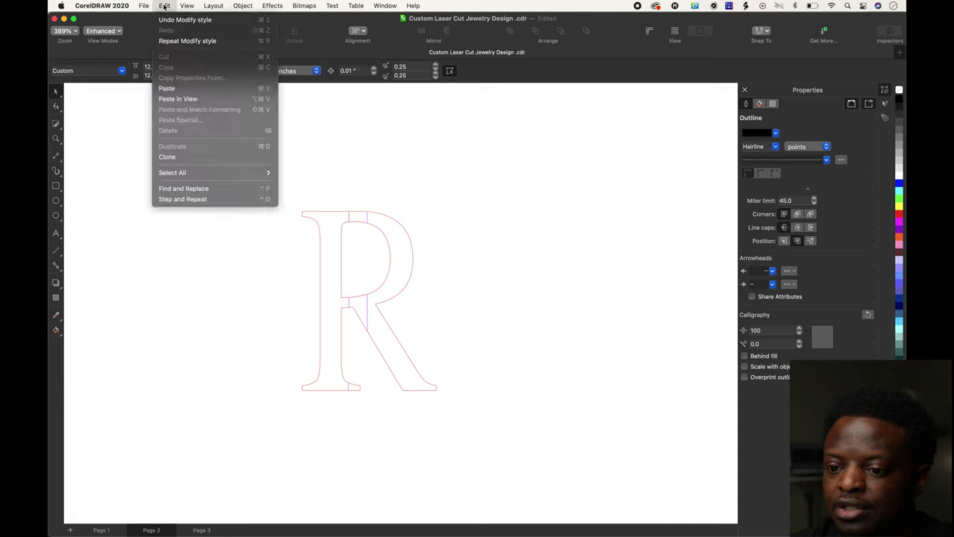
click(171, 87)
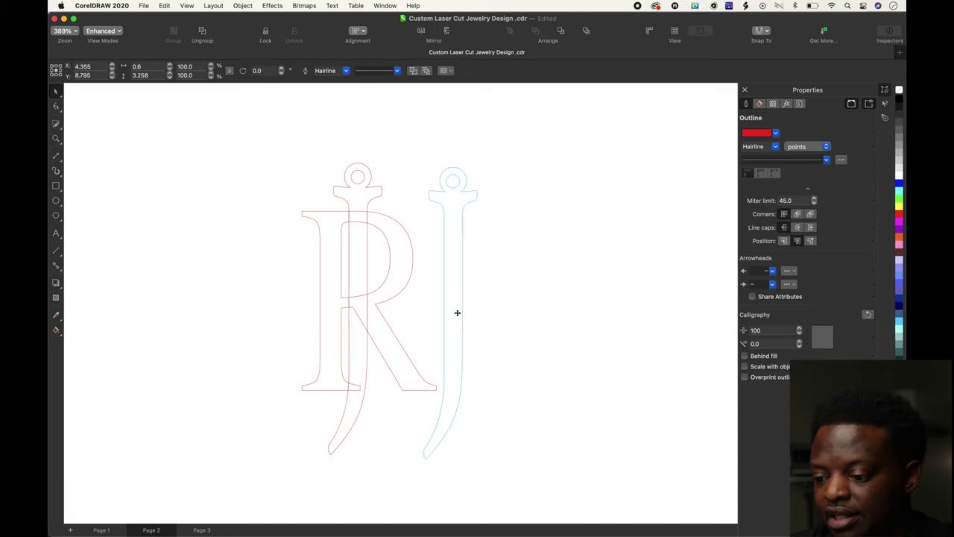
click(578, 337)
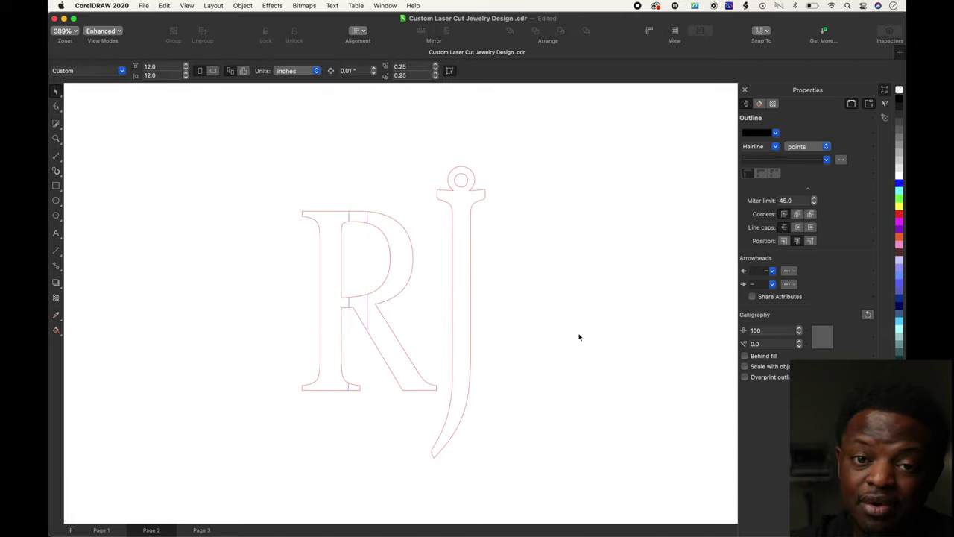